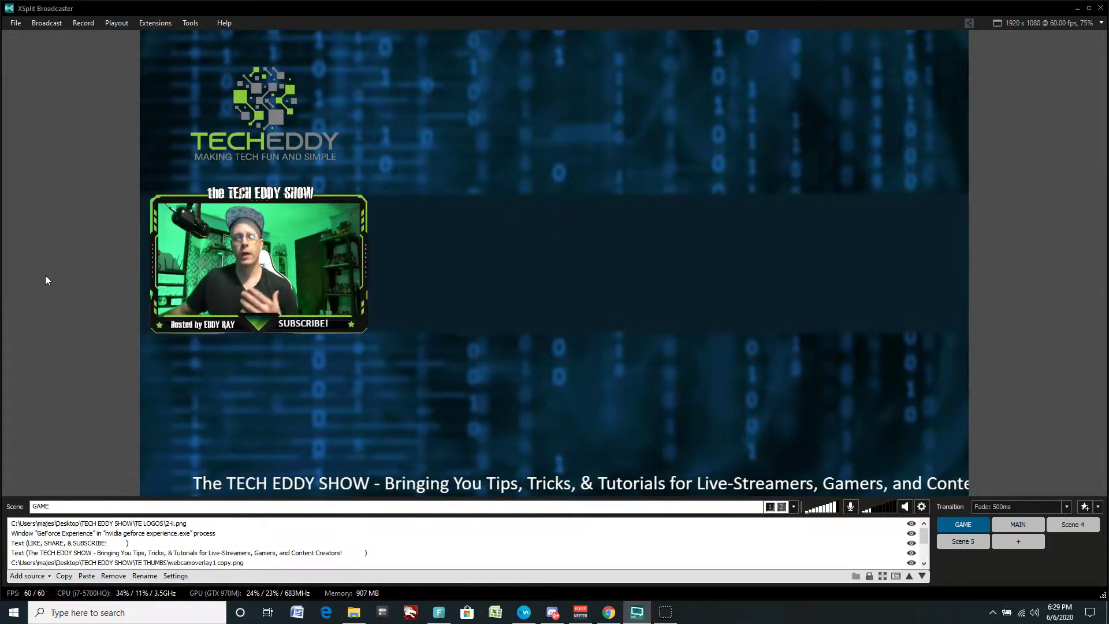
Search the Plugin Store for 'vid' and open the already-installed Video Playlist plugin's details page
click(48, 578)
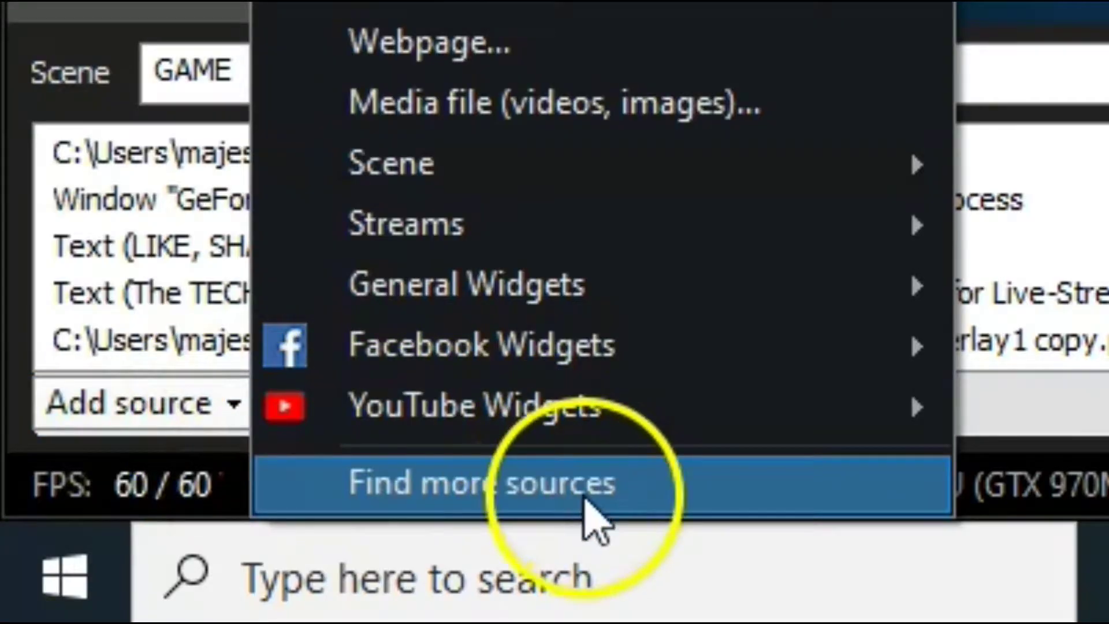
click(590, 517)
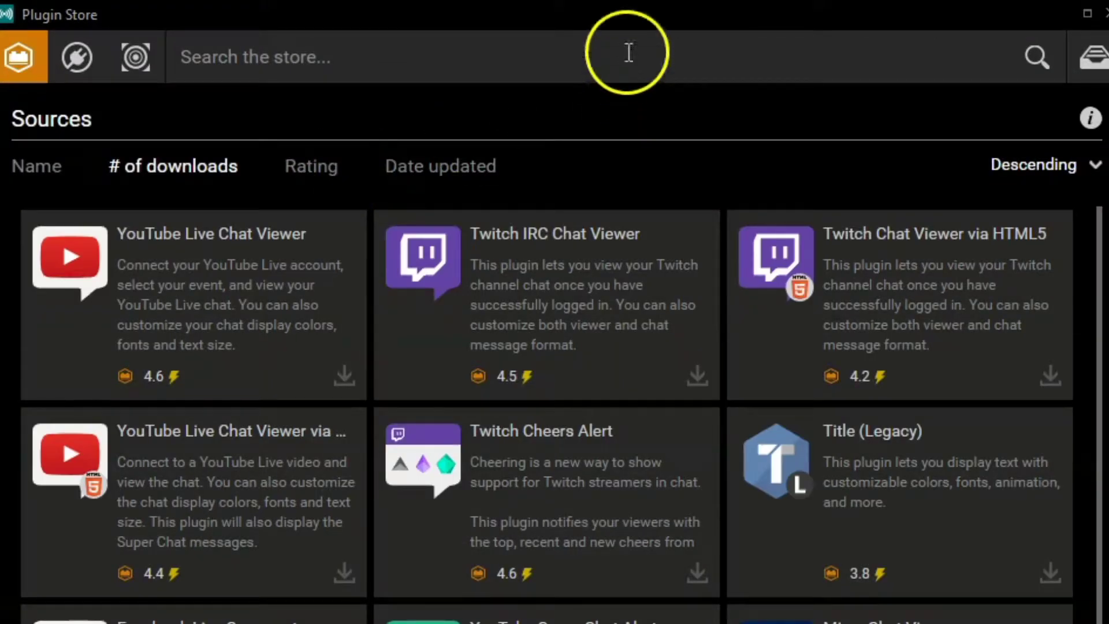
click(628, 52)
text(video playlist)
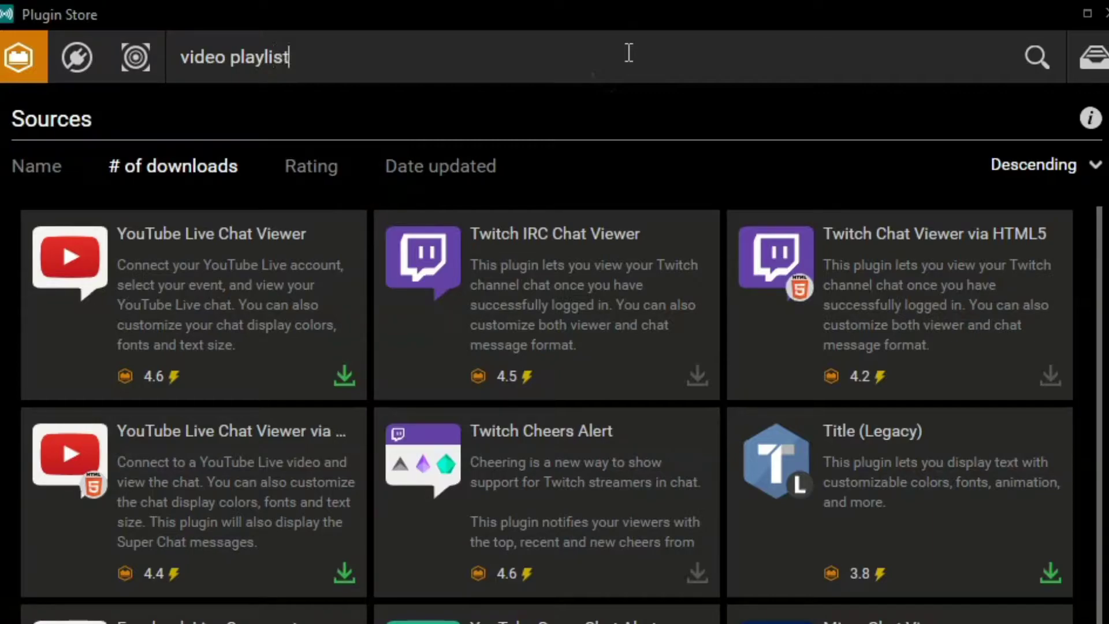
key(Return)
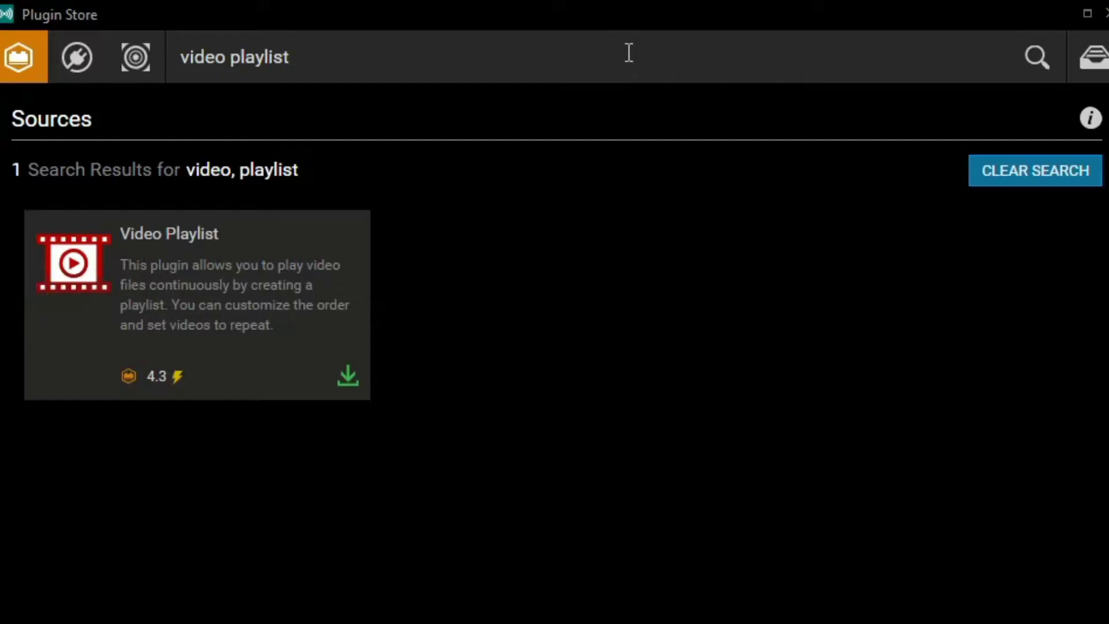
click(456, 254)
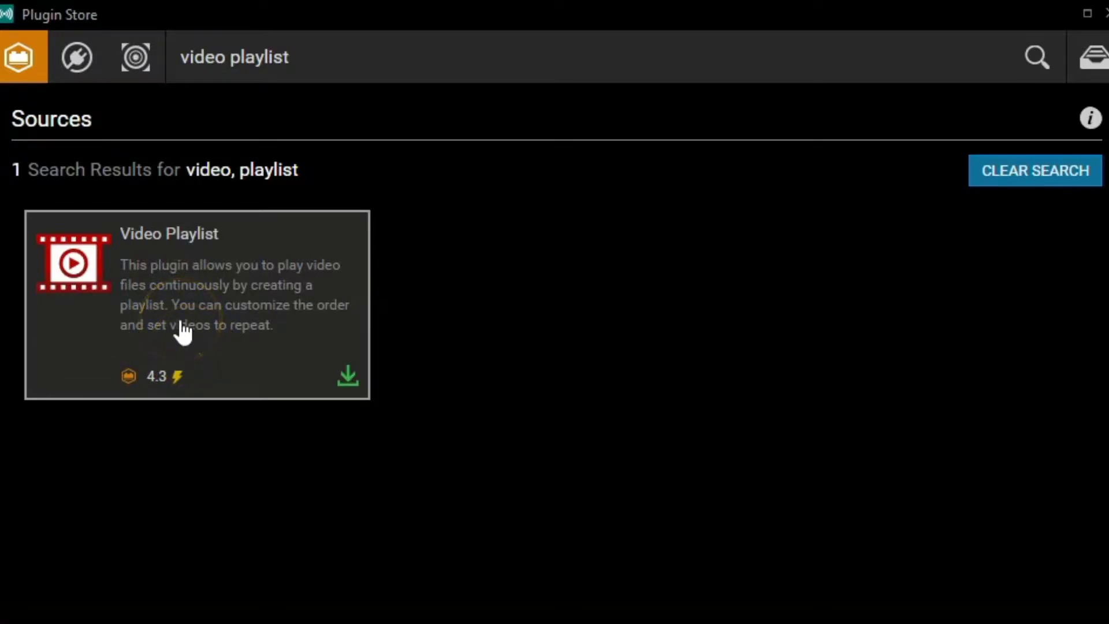
click(181, 324)
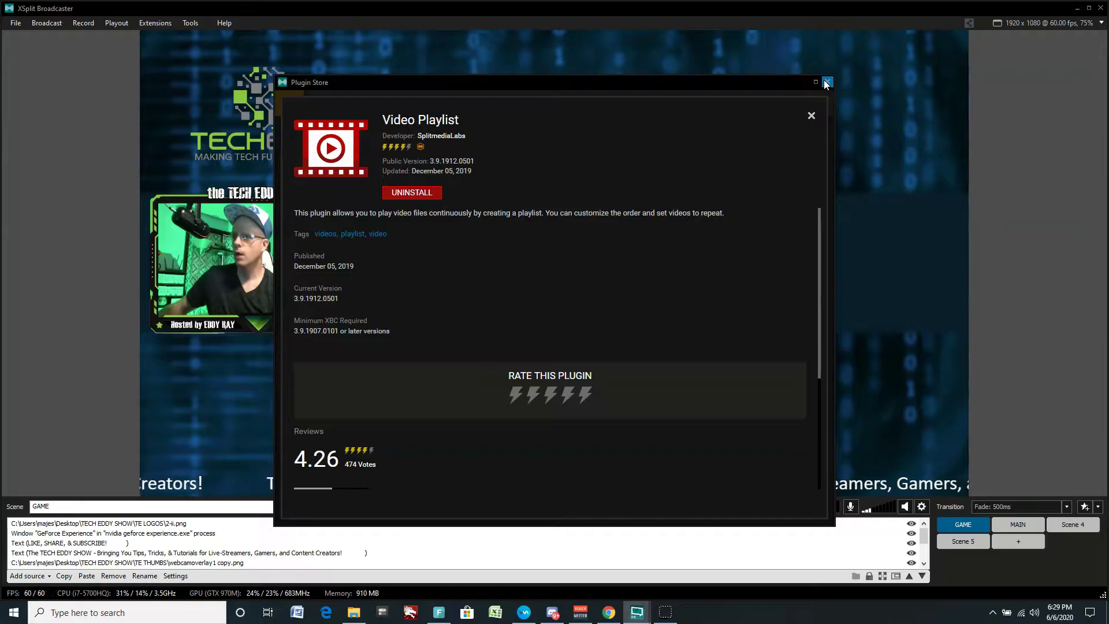
Close the Plugin Store and add a Video Playlist source from General Widgets to the GAME scene
click(826, 82)
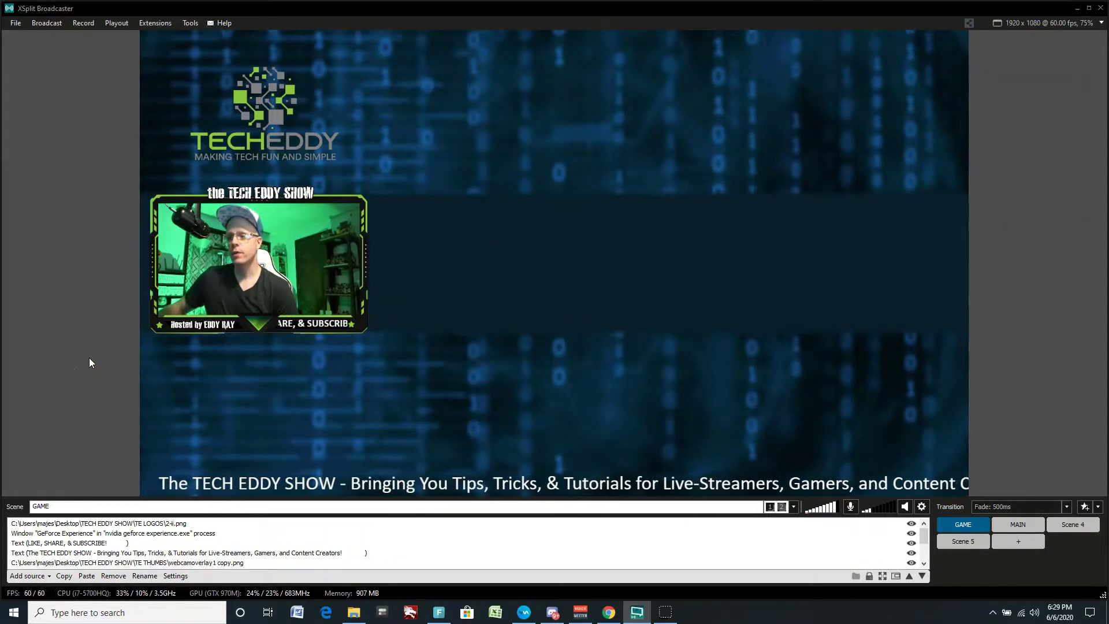
click(54, 524)
click(39, 576)
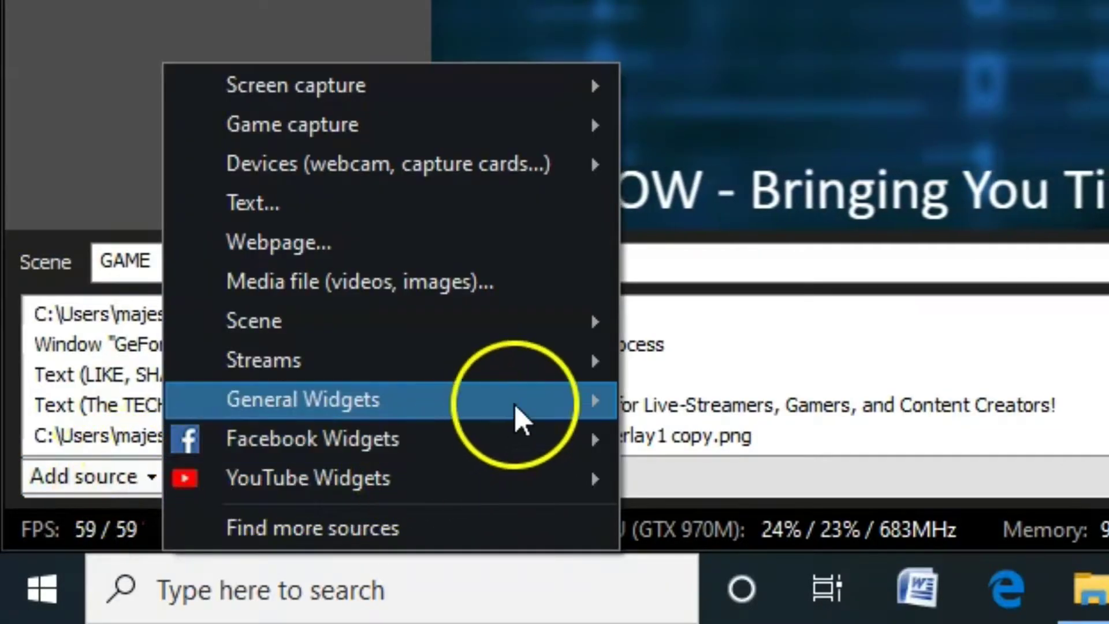
mouse_move(515, 404)
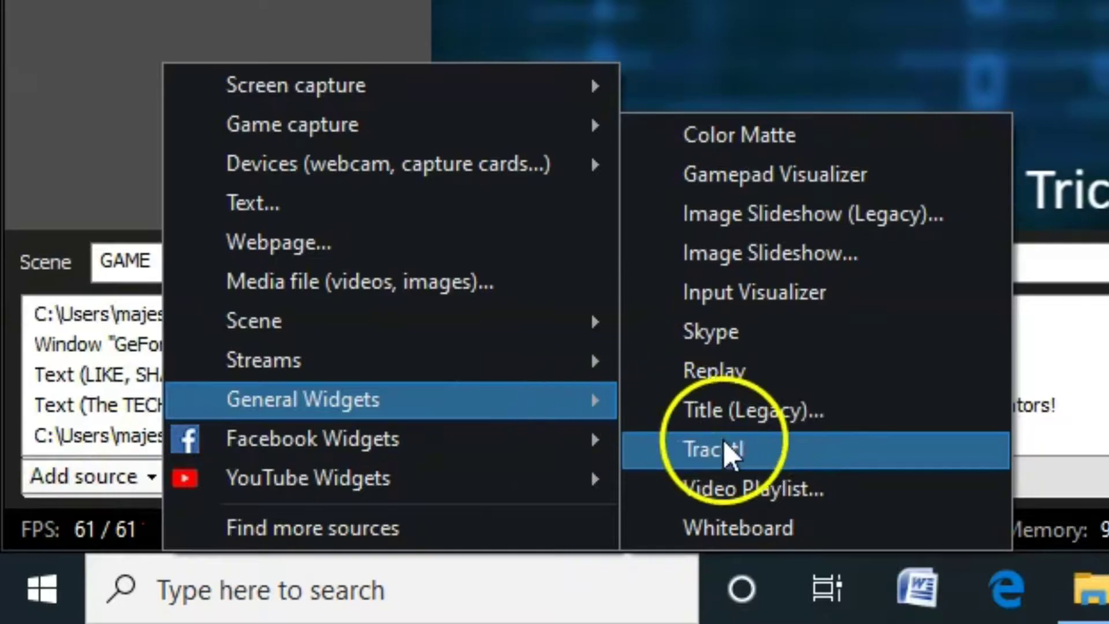
click(743, 488)
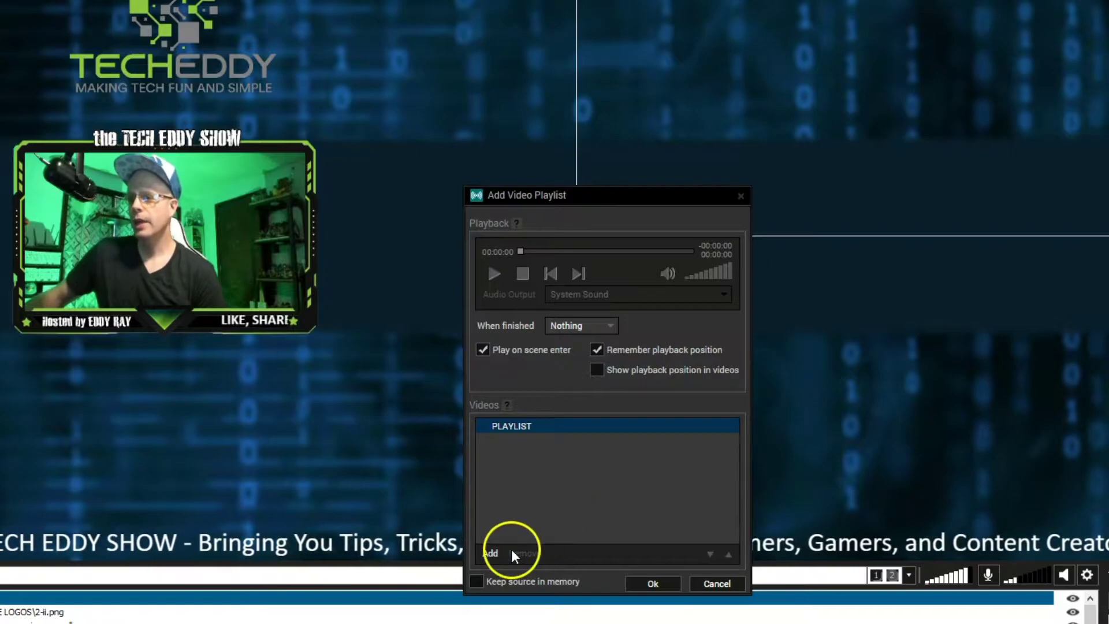
Browse from the Desktop through Nintendo Chit Chat Media and NCC LOGOS ALL & FILES to NCC Video Trailers
click(494, 556)
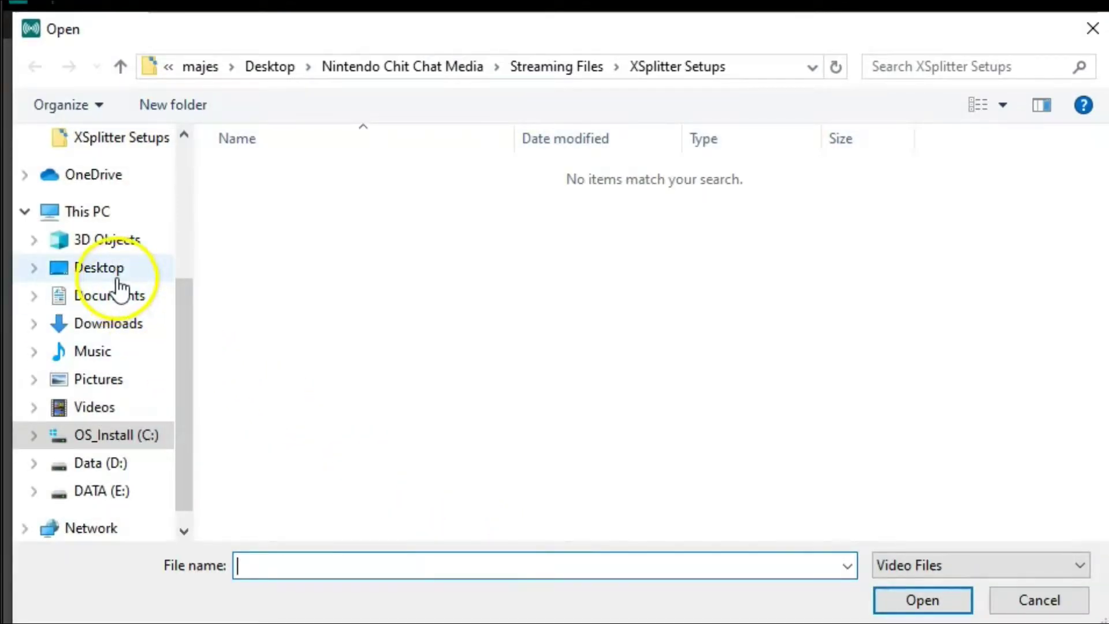
click(116, 278)
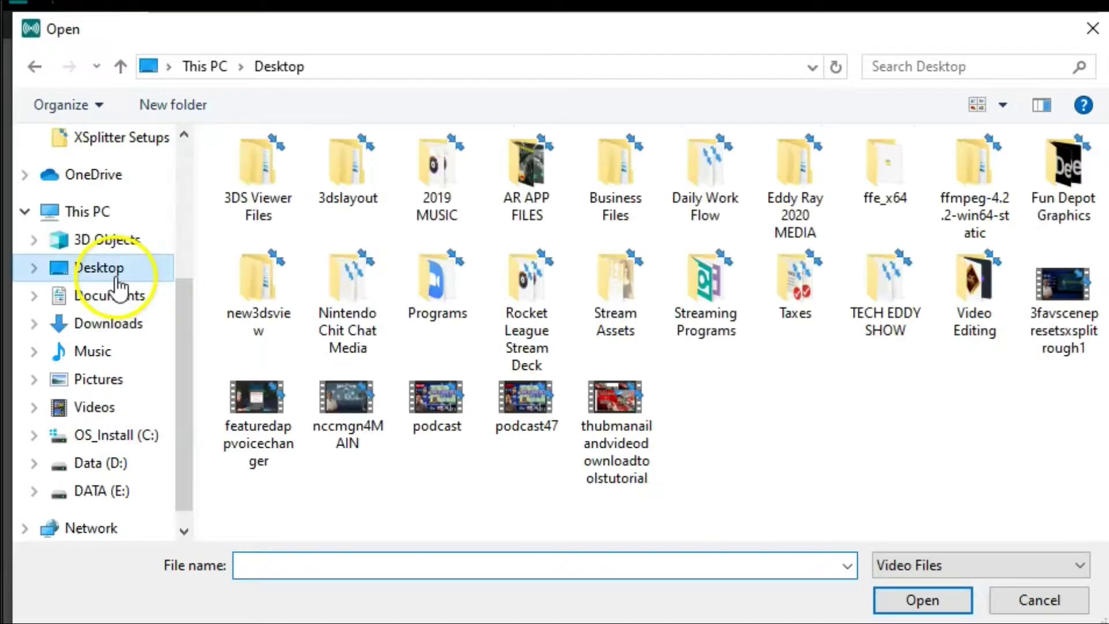
double_click(347, 334)
click(345, 325)
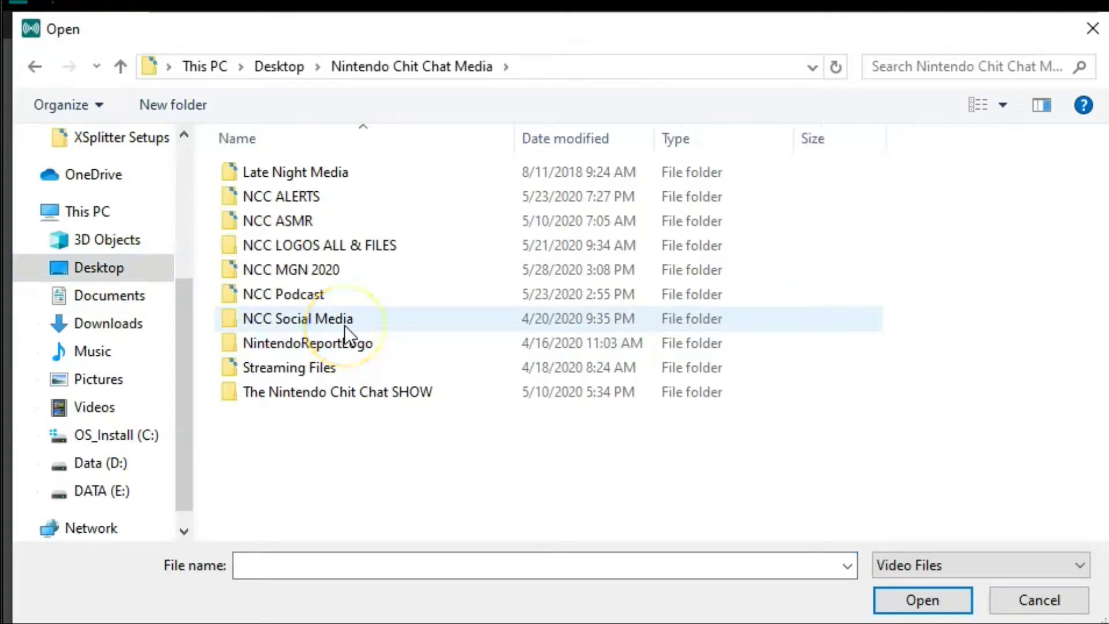
click(309, 325)
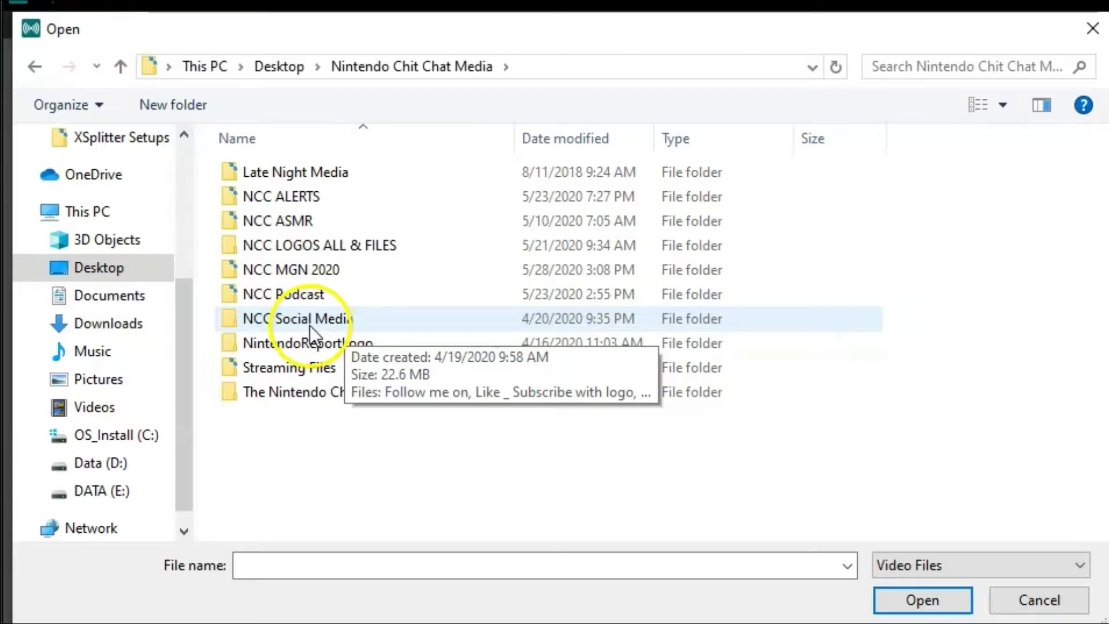
click(251, 303)
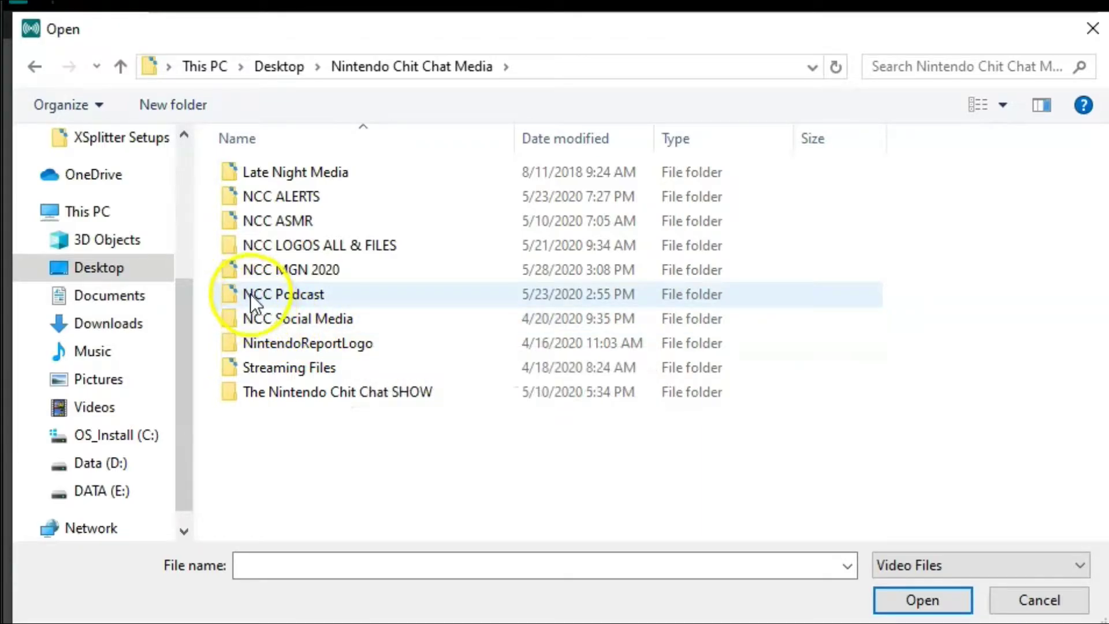
double_click(227, 252)
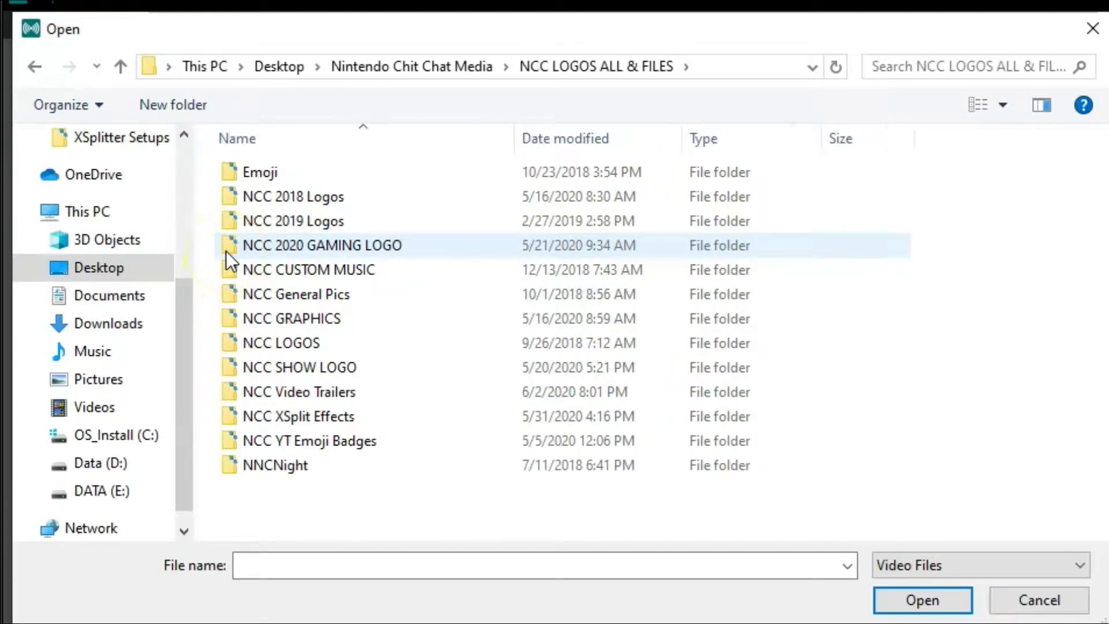
click(223, 393)
double_click(223, 393)
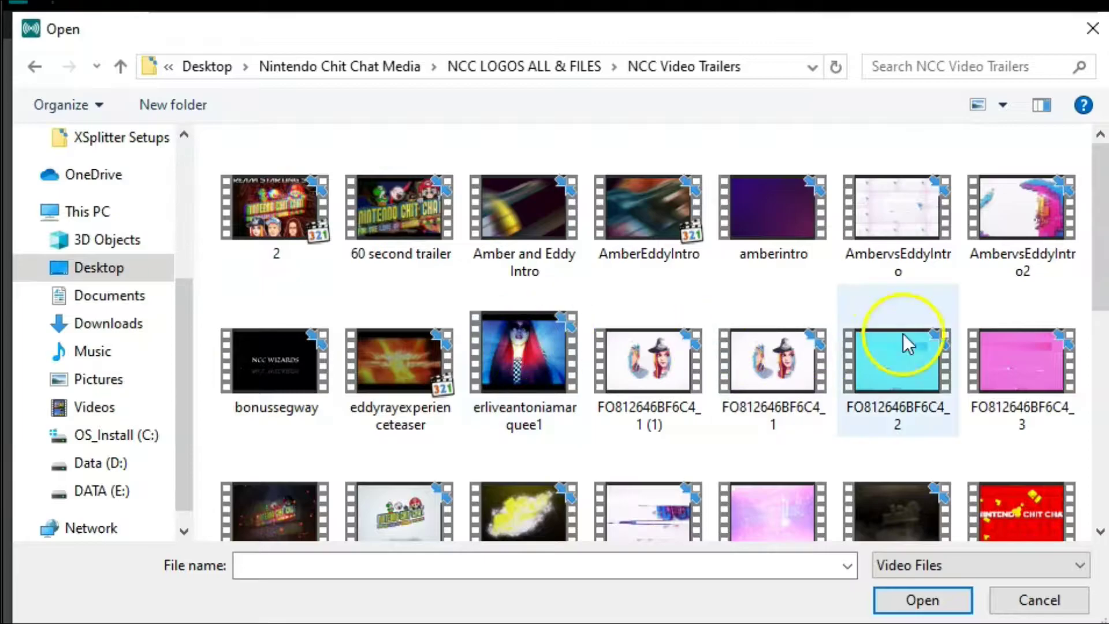
Select nccteaserchannel, 60 second trailer and xxamberxxtopplay, and load them into the playlist
drag(1100, 173, 1053, 347)
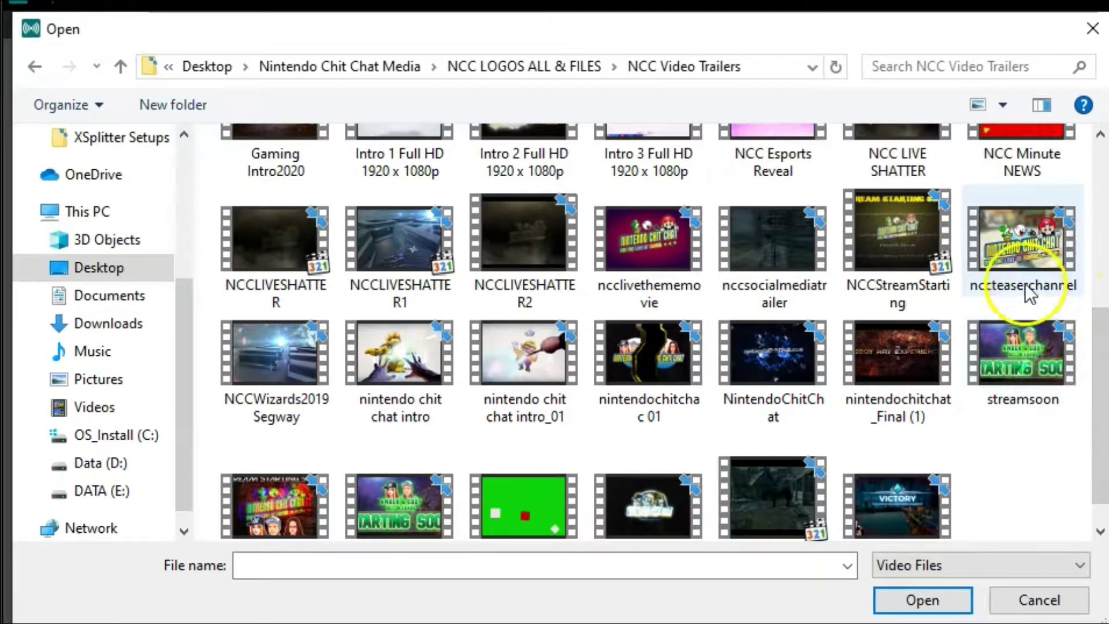
click(1019, 260)
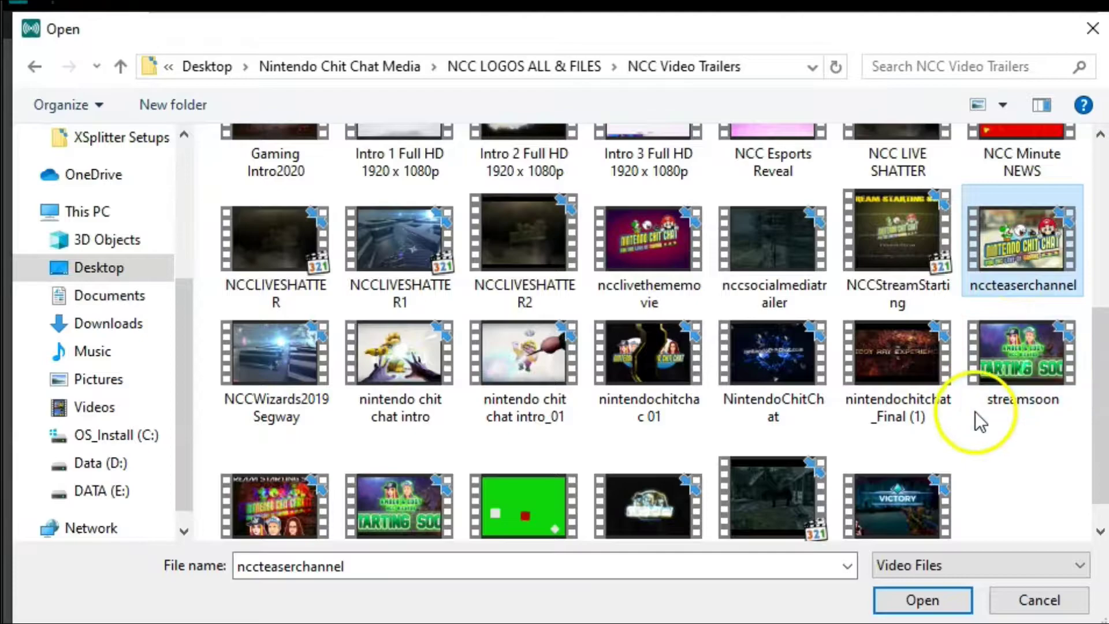
scroll(975, 411, down, 1)
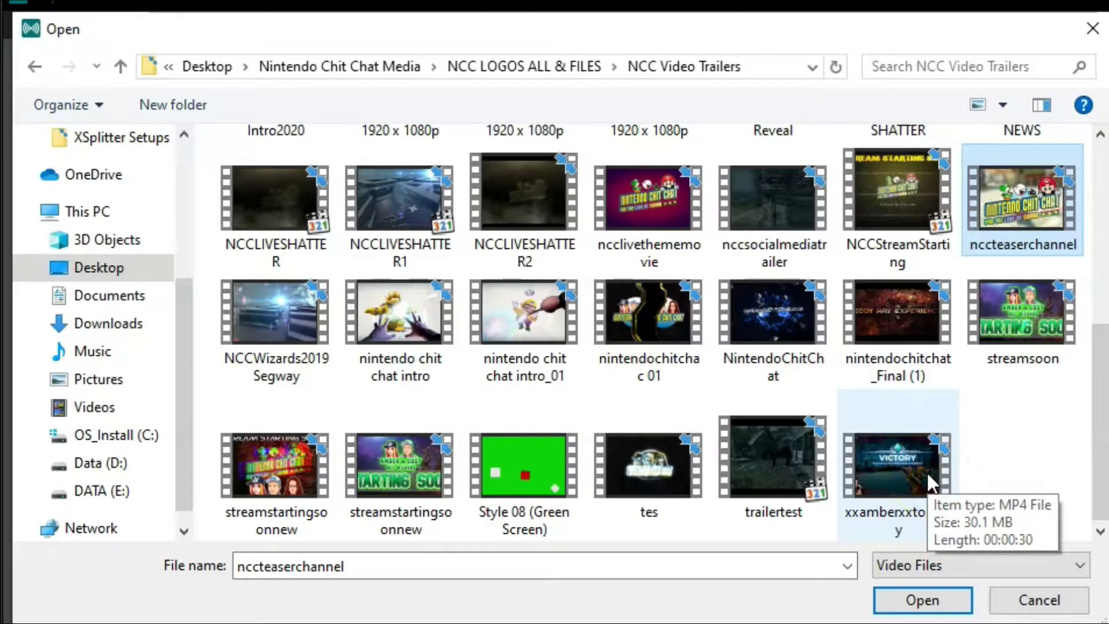
scroll(985, 445, up, 5)
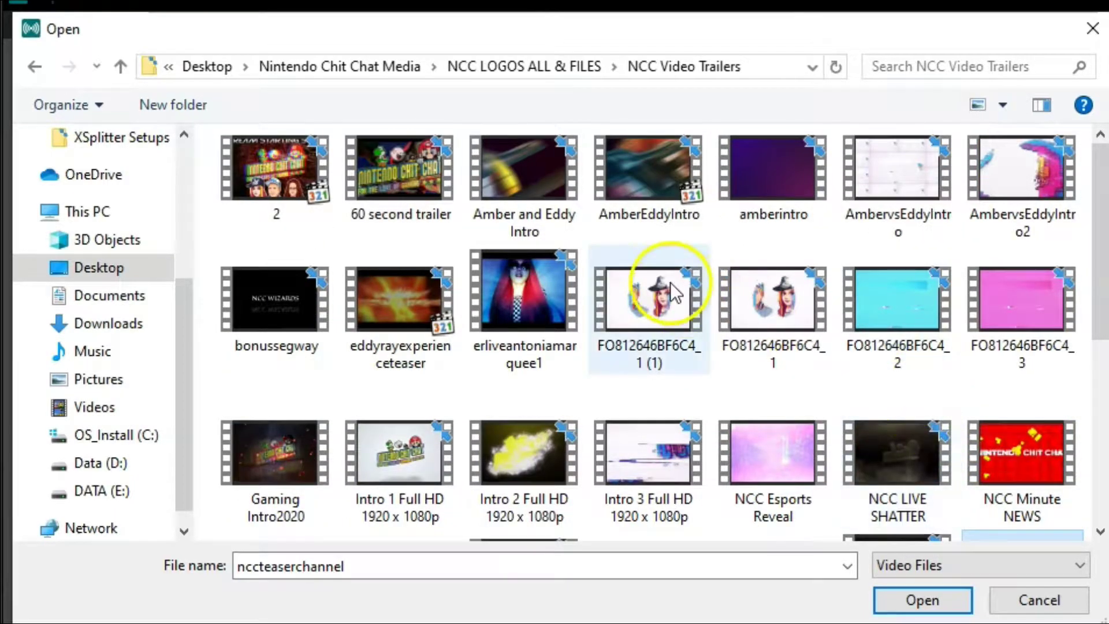
ctrl+click(412, 172)
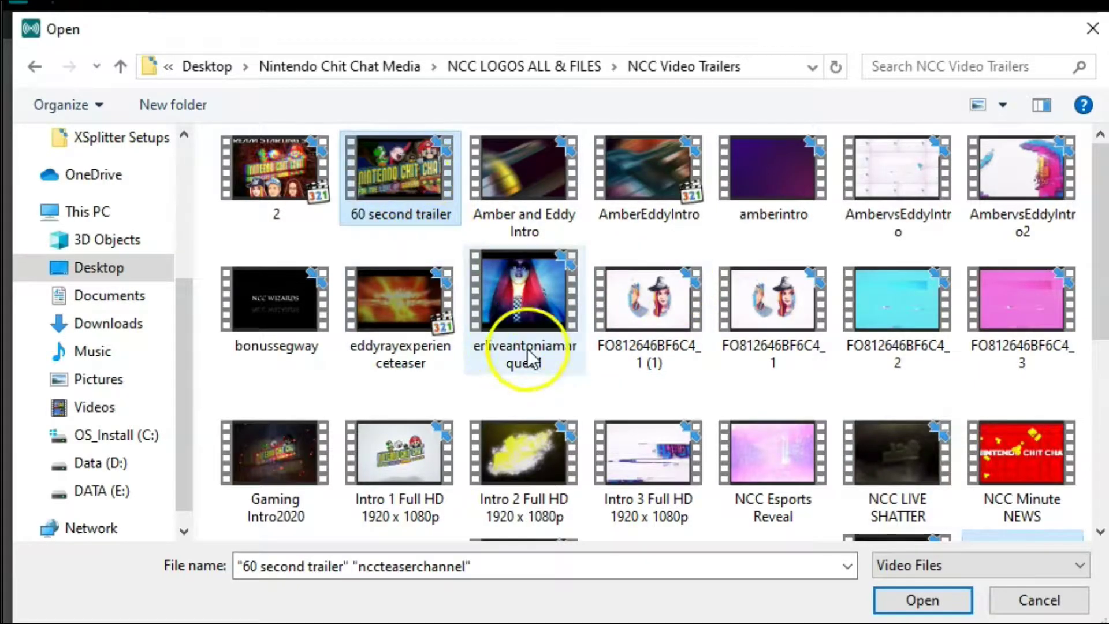
scroll(664, 370, down, 3)
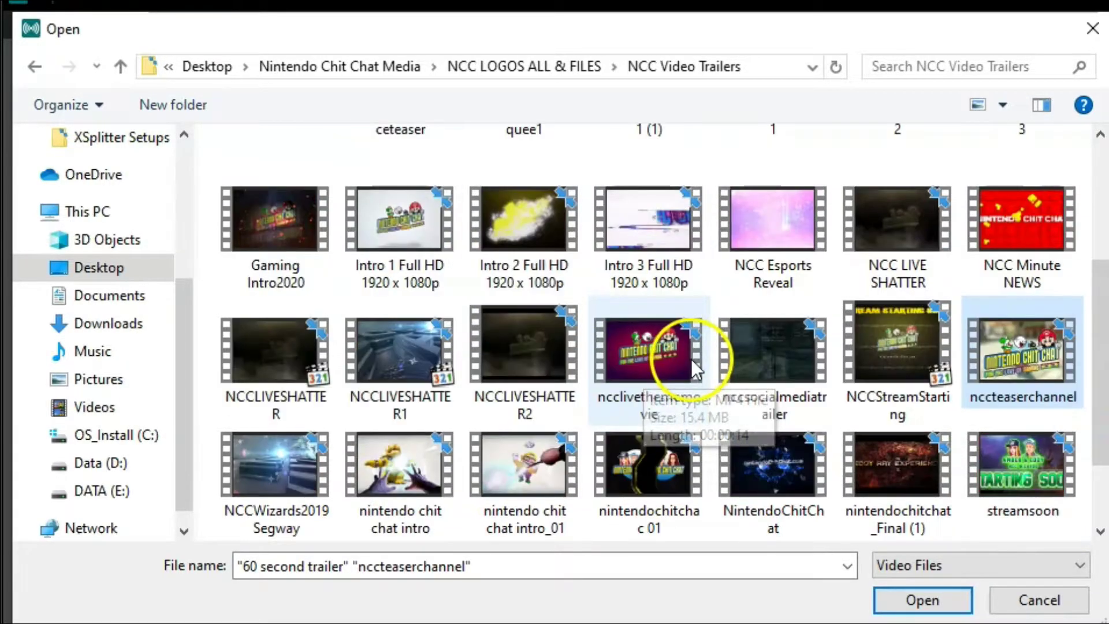
scroll(926, 325, down, 2)
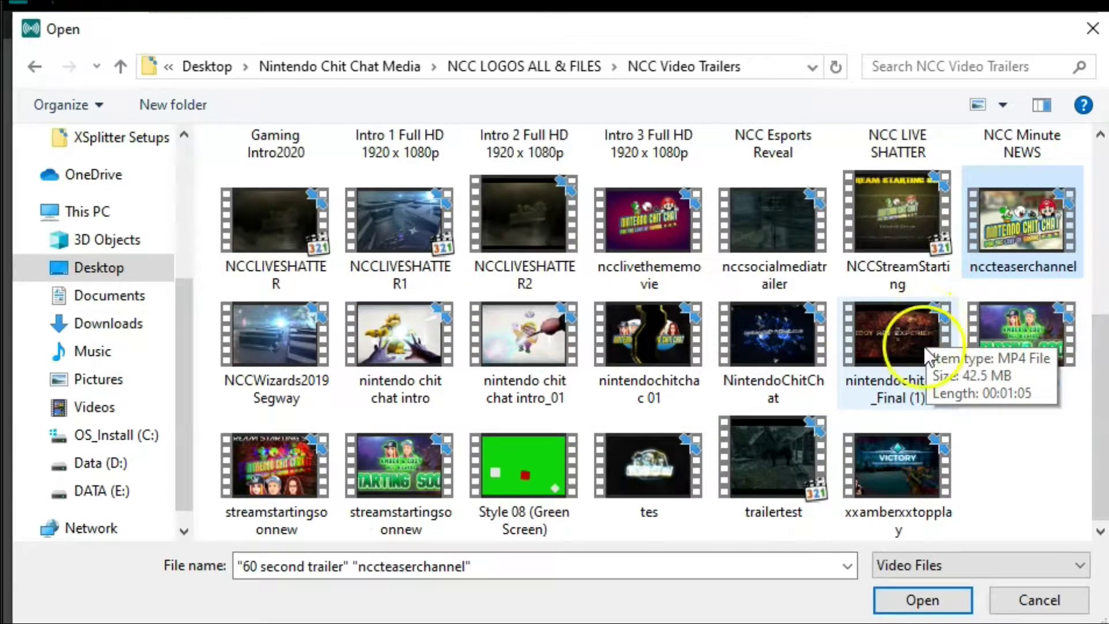
ctrl+click(913, 476)
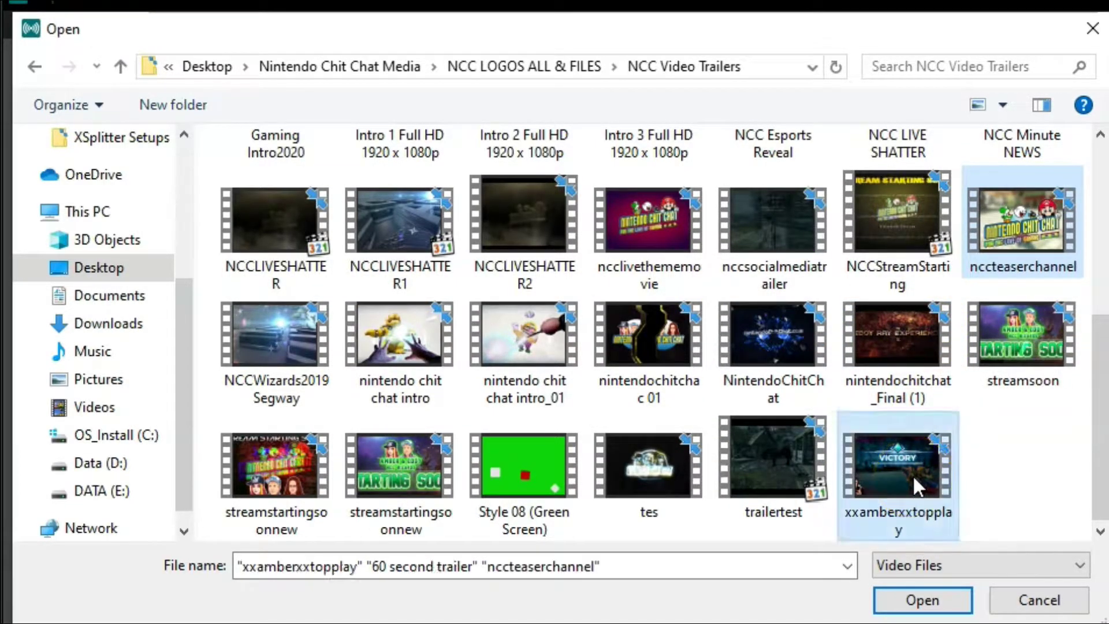
click(921, 599)
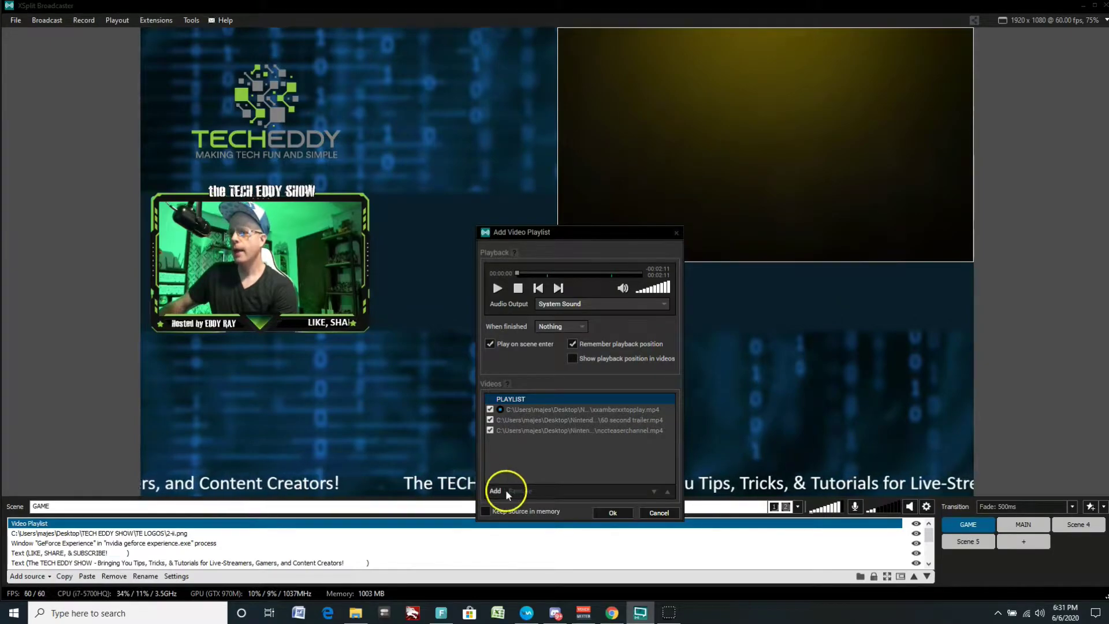
Add NCCWIZARDS THEME FLV and EAAvideo from the NCC CUSTOM MUSIC folder, bringing the playlist to five videos
click(495, 491)
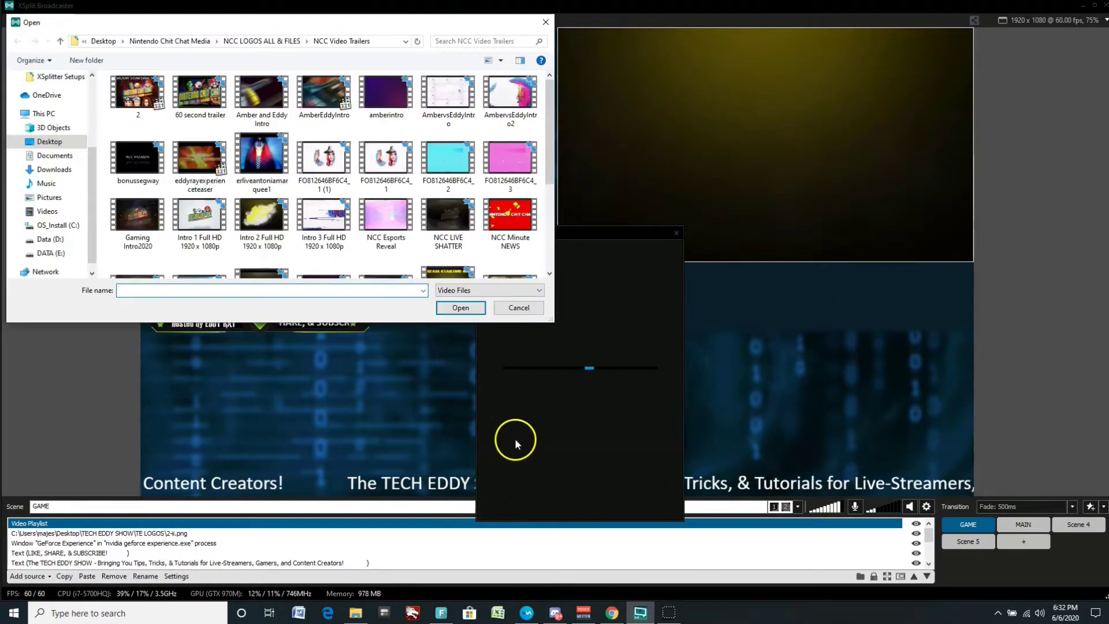
click(251, 40)
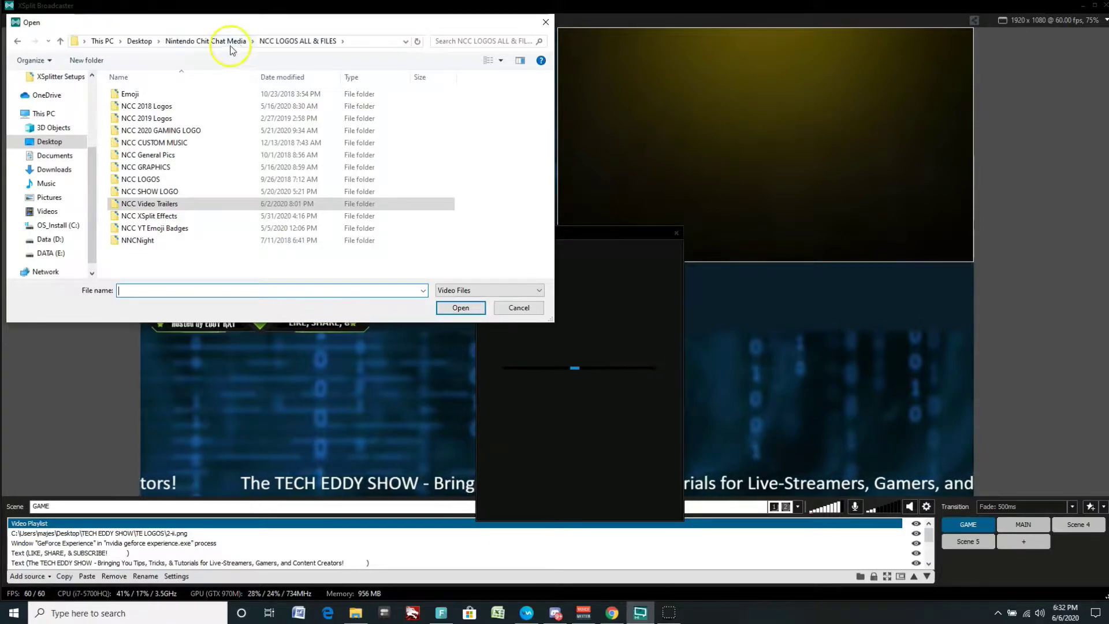
double_click(112, 145)
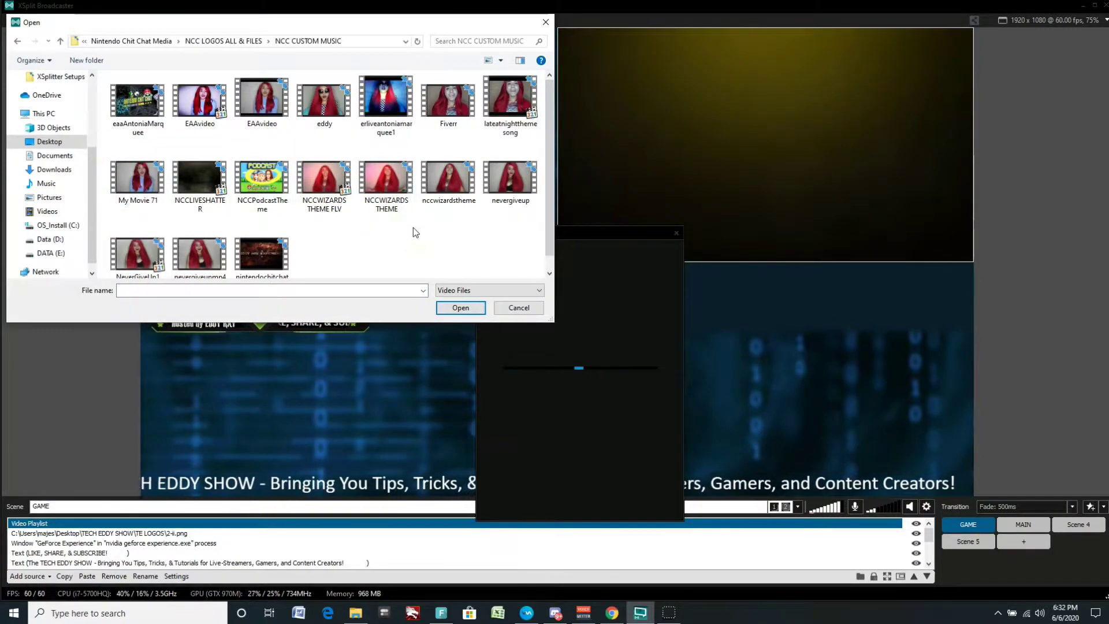
click(335, 208)
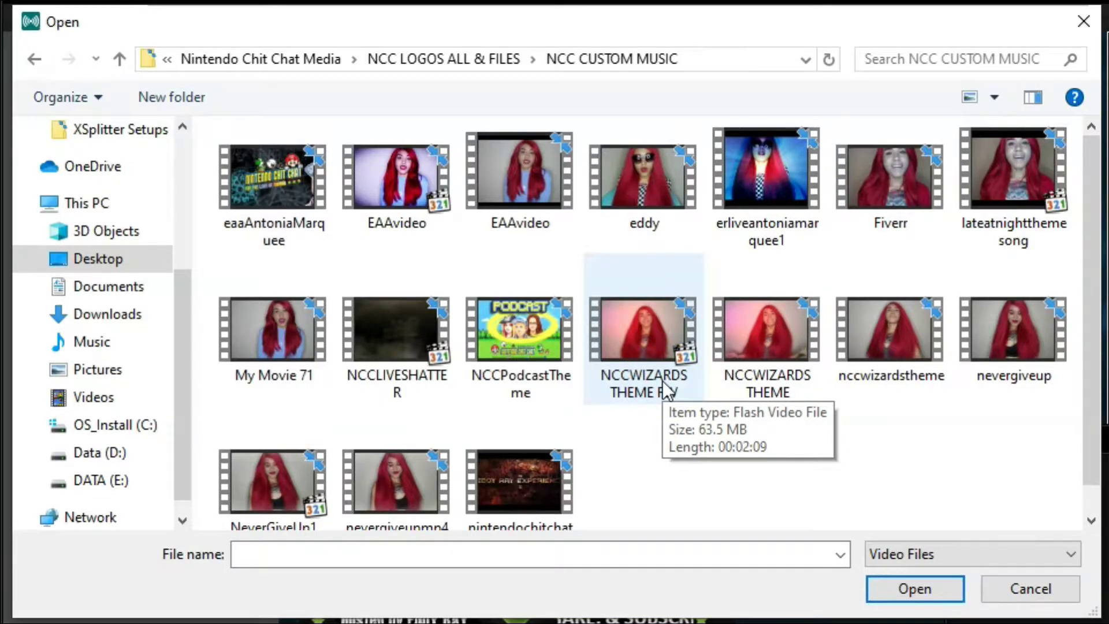
click(752, 390)
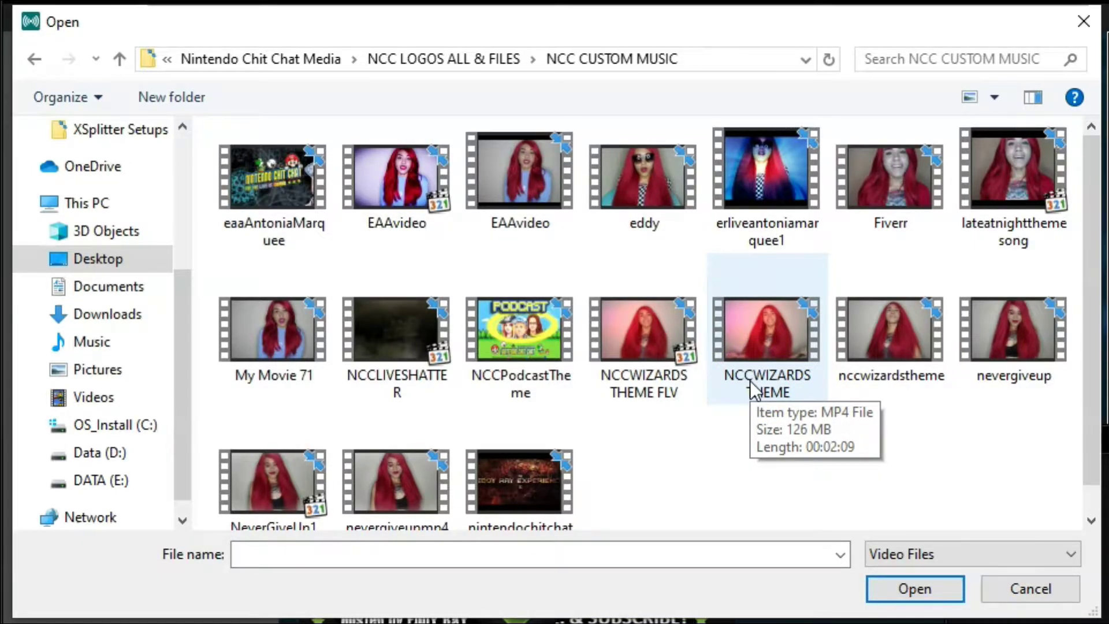
click(664, 384)
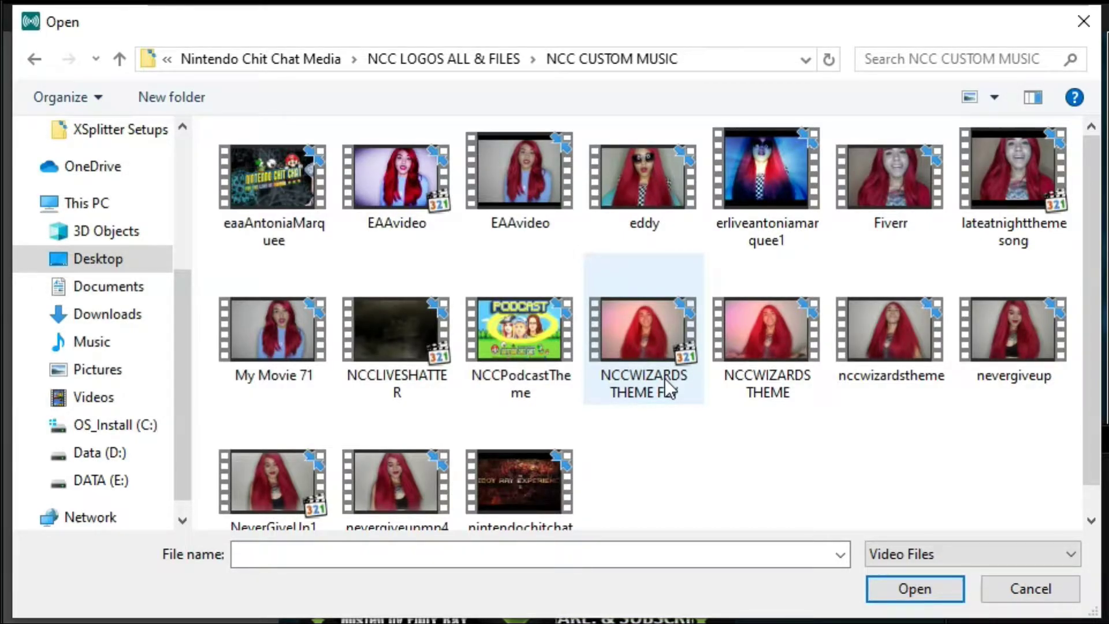
click(665, 382)
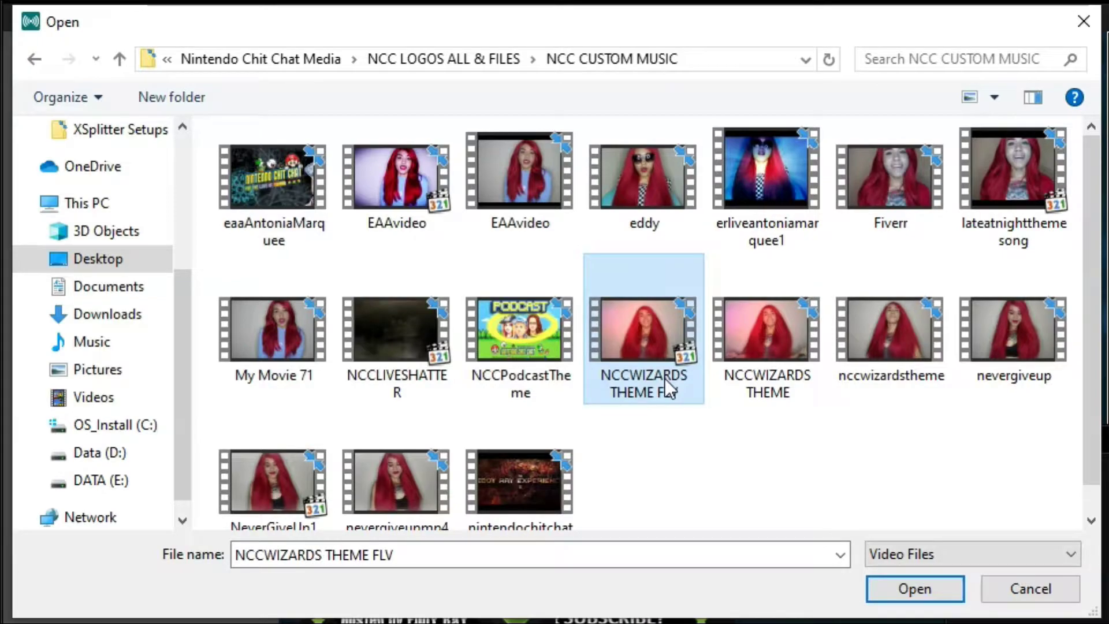
ctrl+click(428, 219)
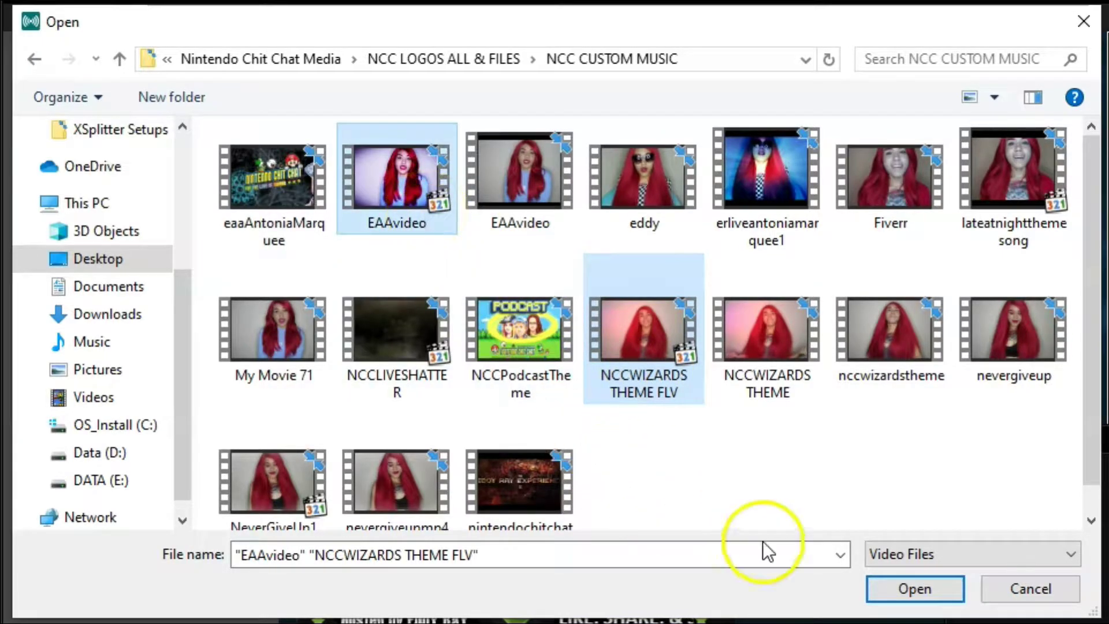
click(899, 595)
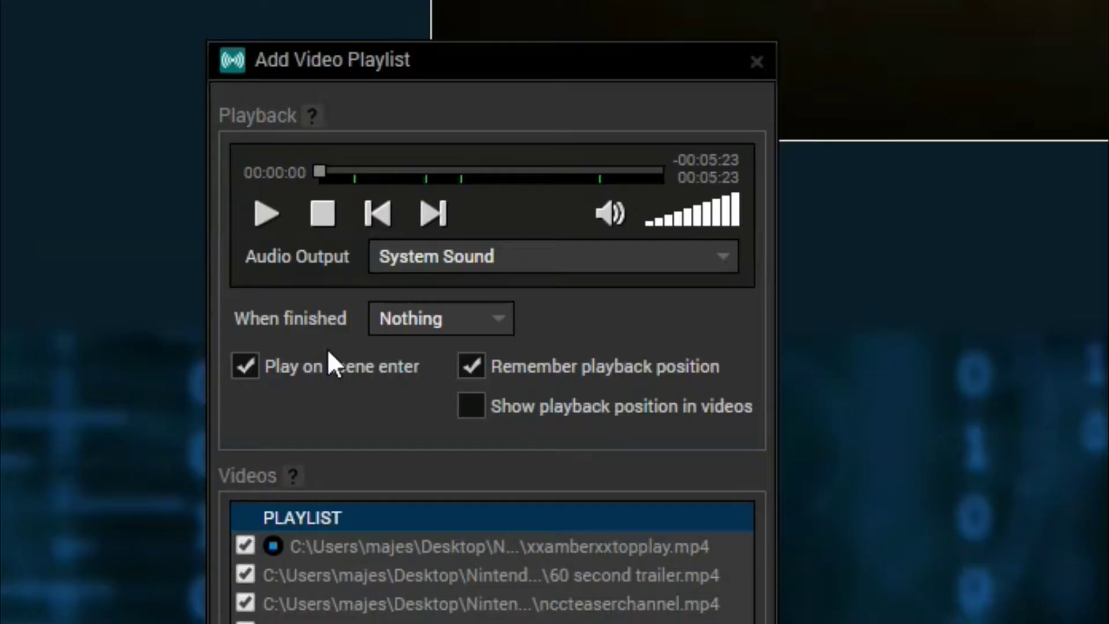
click(334, 327)
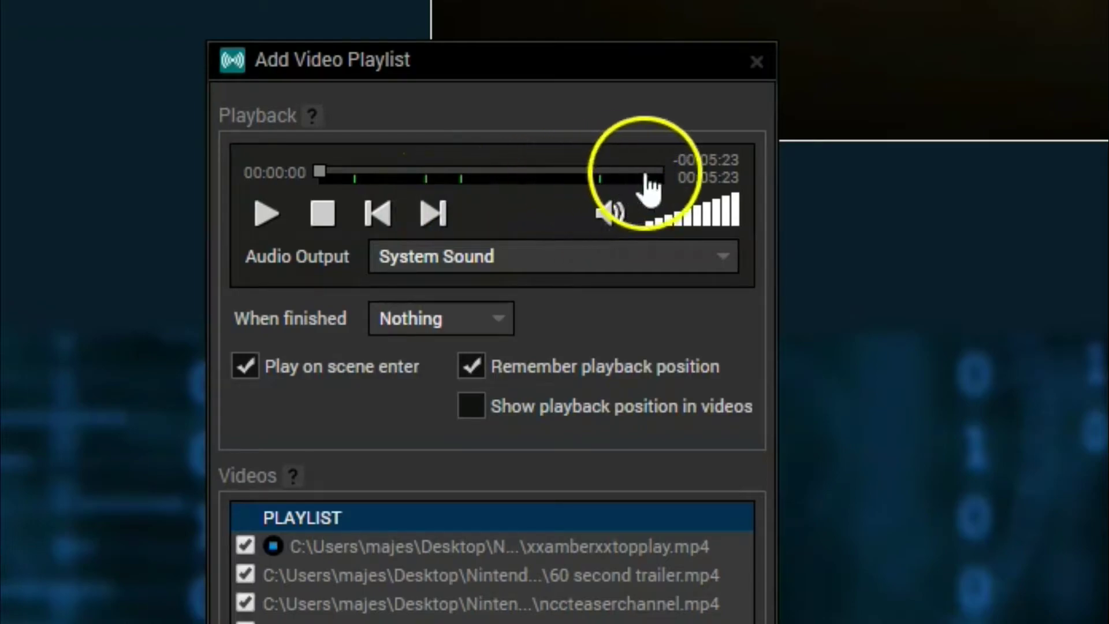
mouse_move(736, 218)
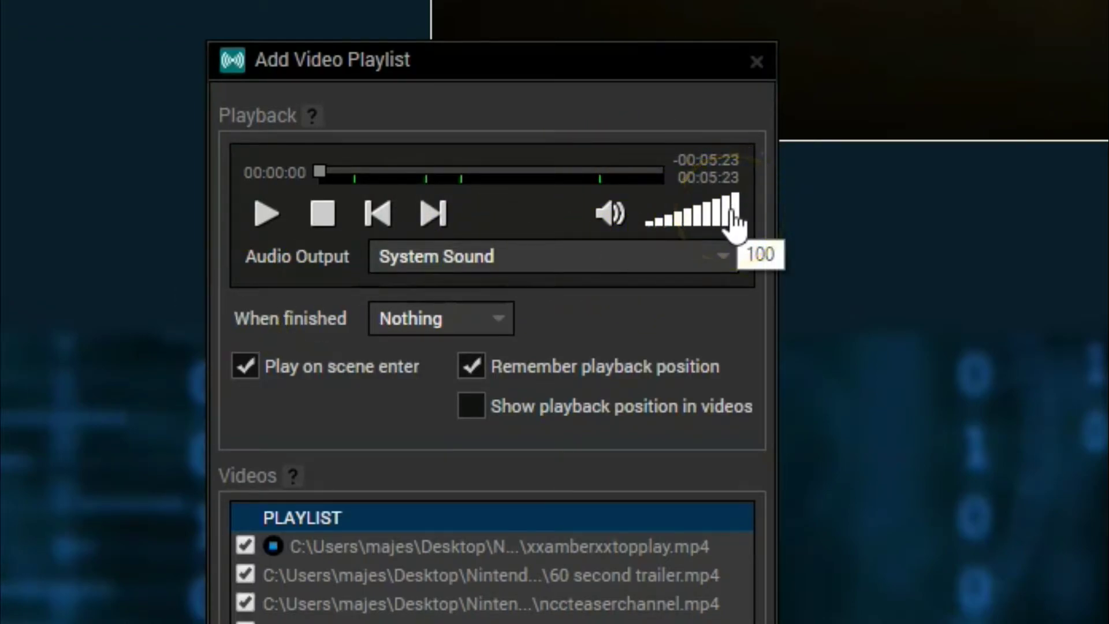
drag(733, 218, 642, 220)
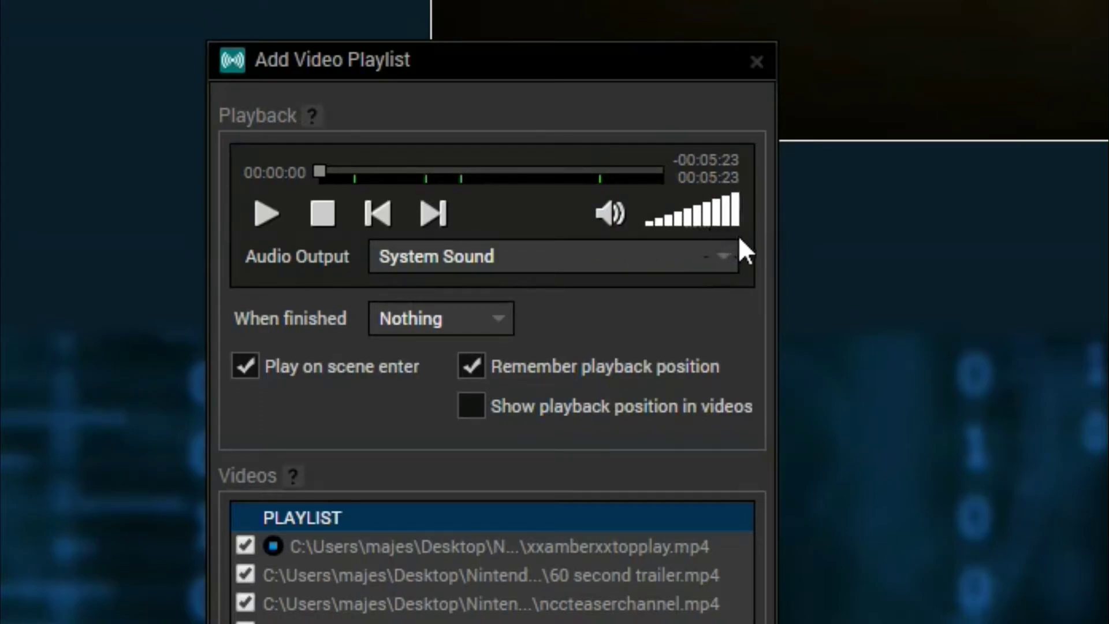
drag(434, 324, 440, 229)
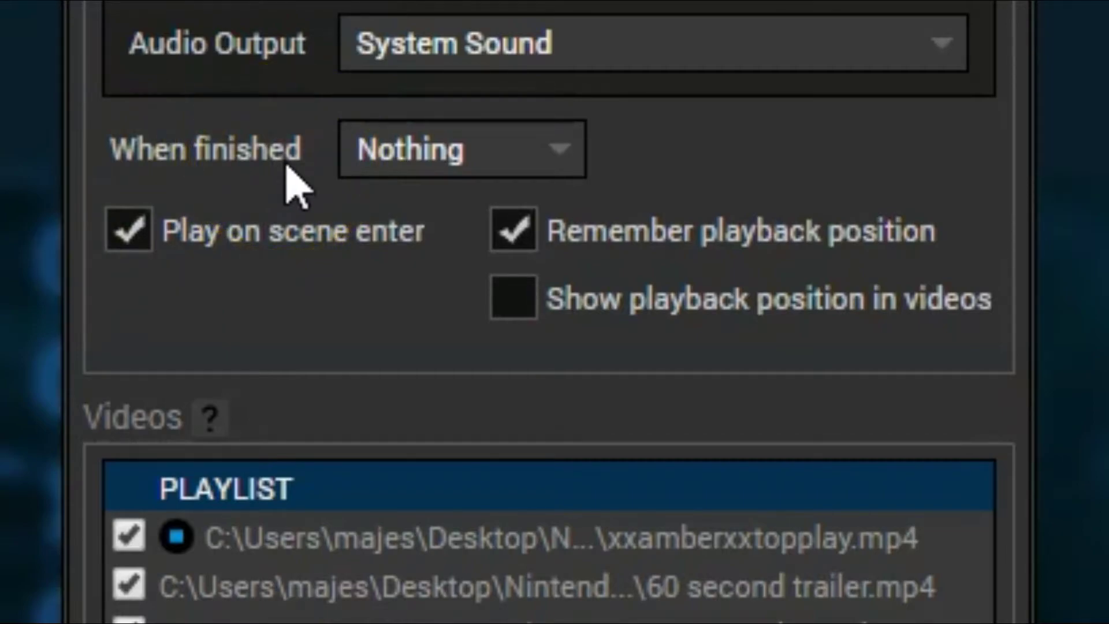
Keep 'Nothing' when finished, disable Play on scene enter, show playback position, and confirm the playlist
click(363, 157)
click(546, 163)
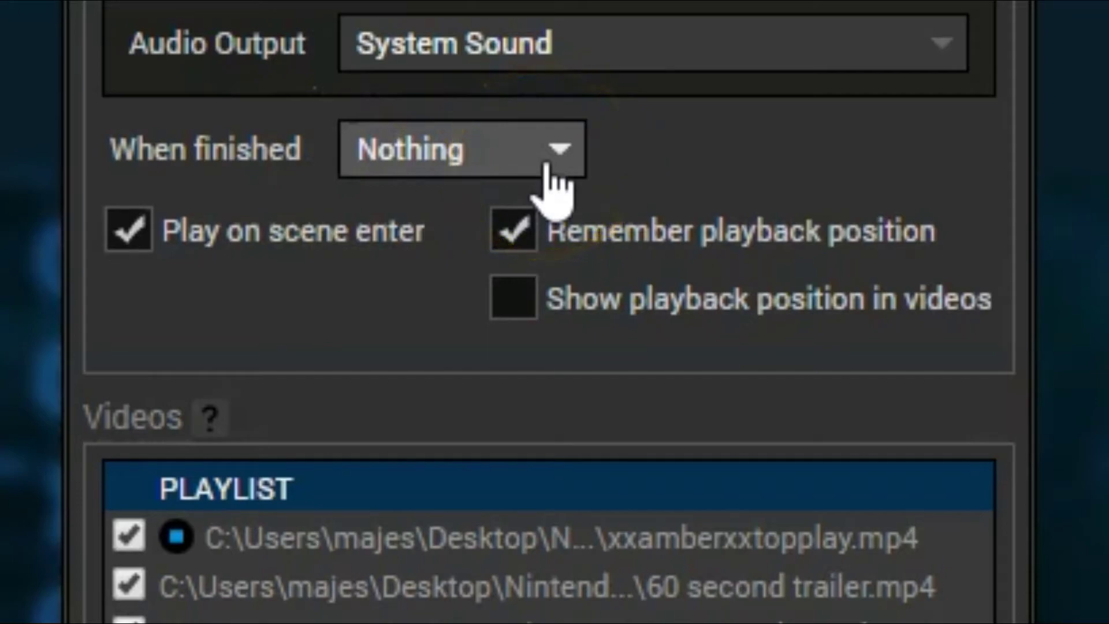
click(559, 153)
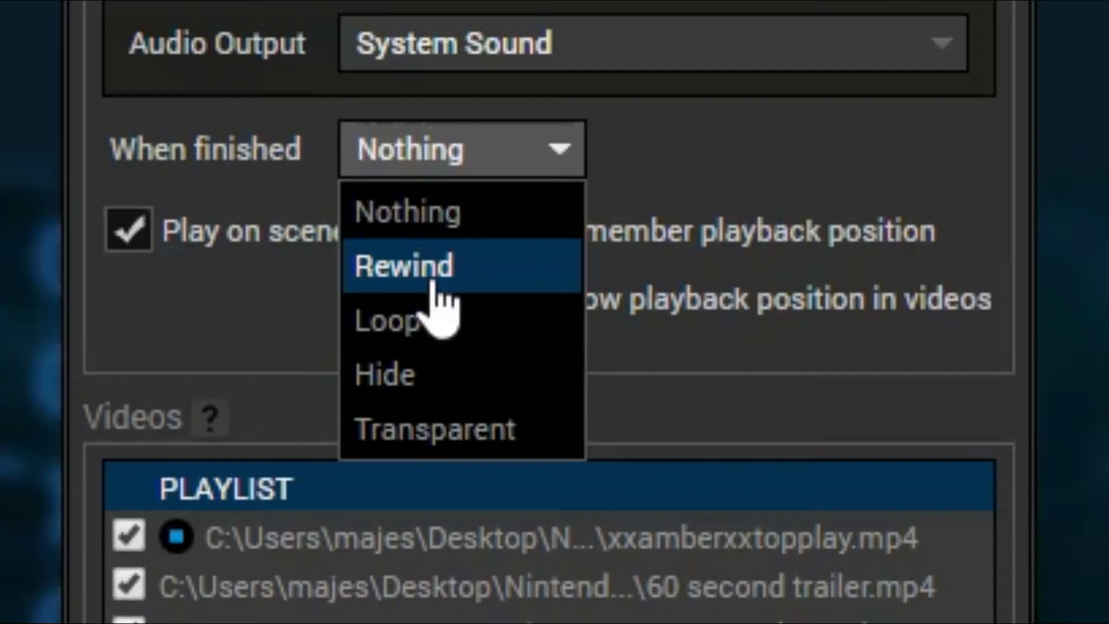
click(270, 298)
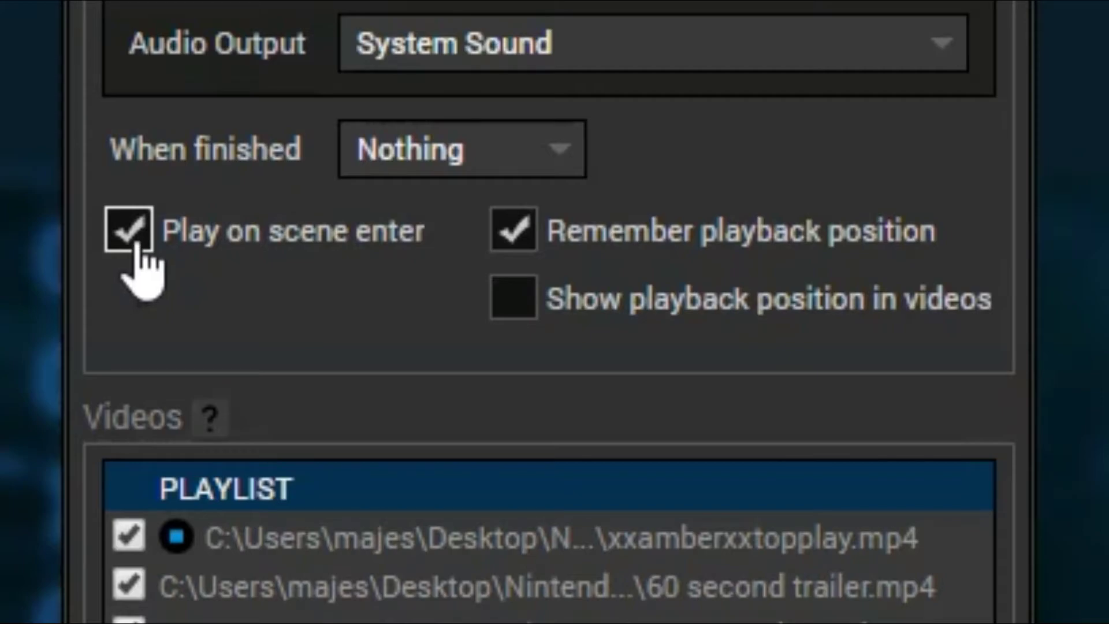
click(147, 272)
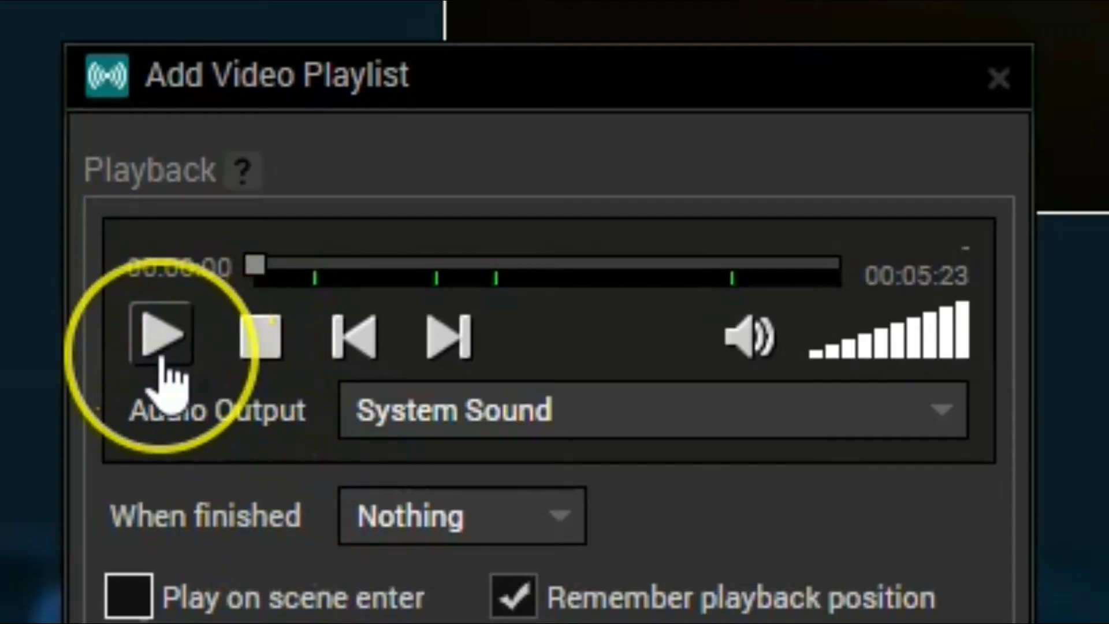
click(203, 429)
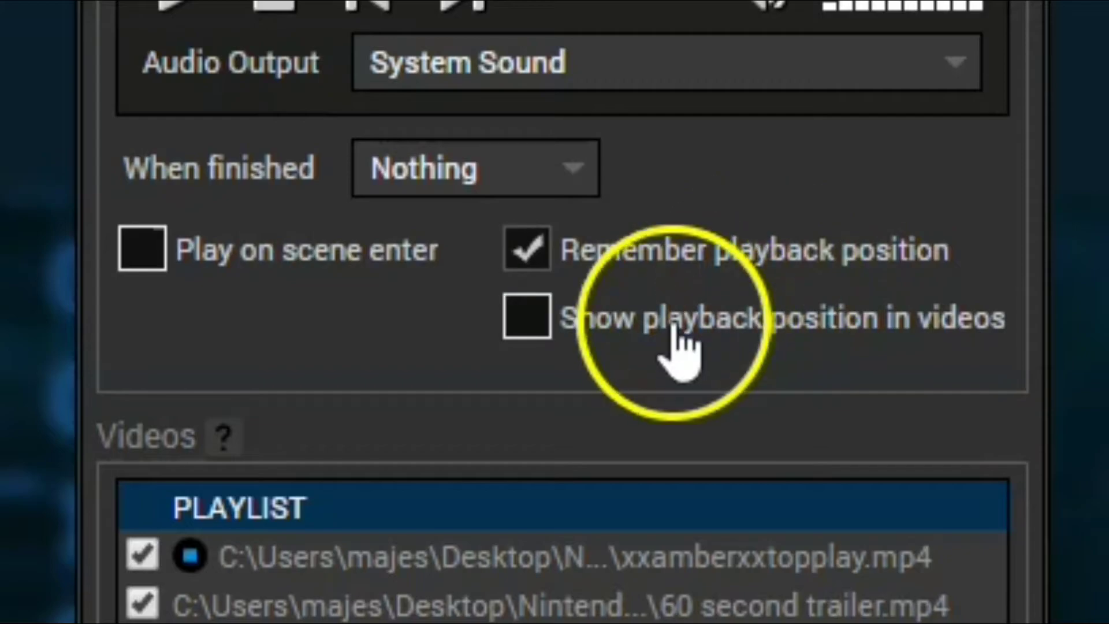
click(527, 323)
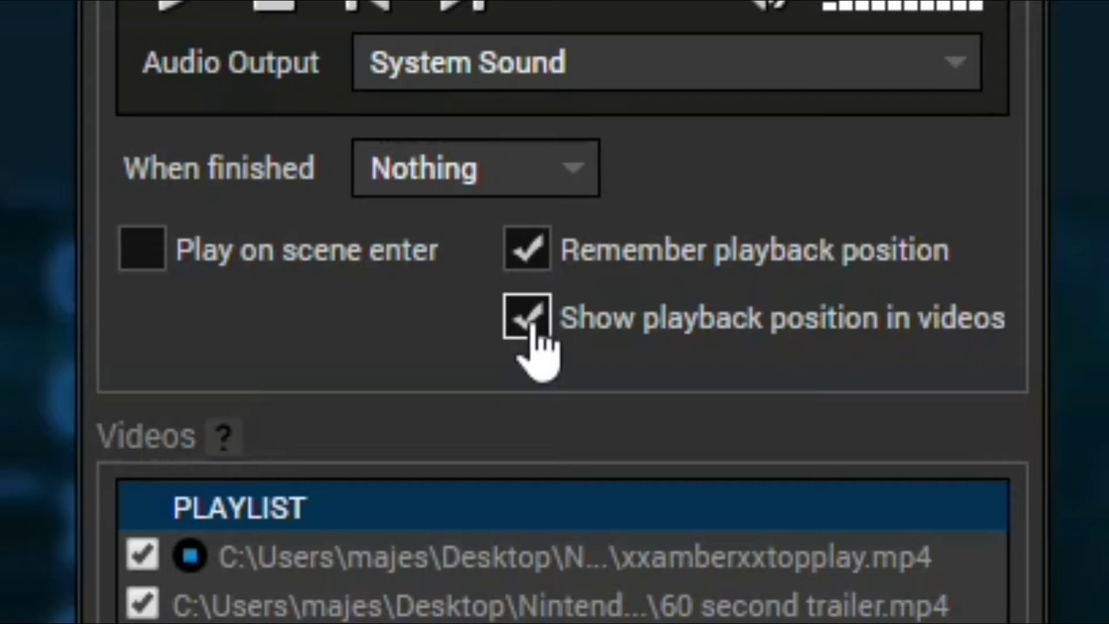
click(527, 321)
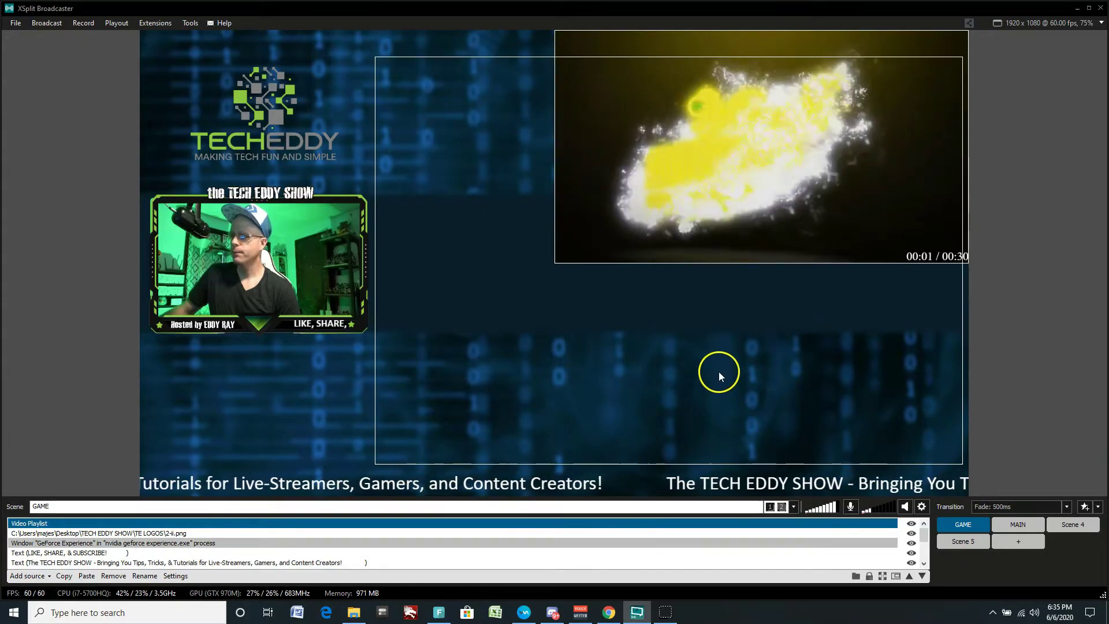
Centre the playlist in the scene, lower its volume to about half, and restart playback from the start
drag(691, 191, 598, 303)
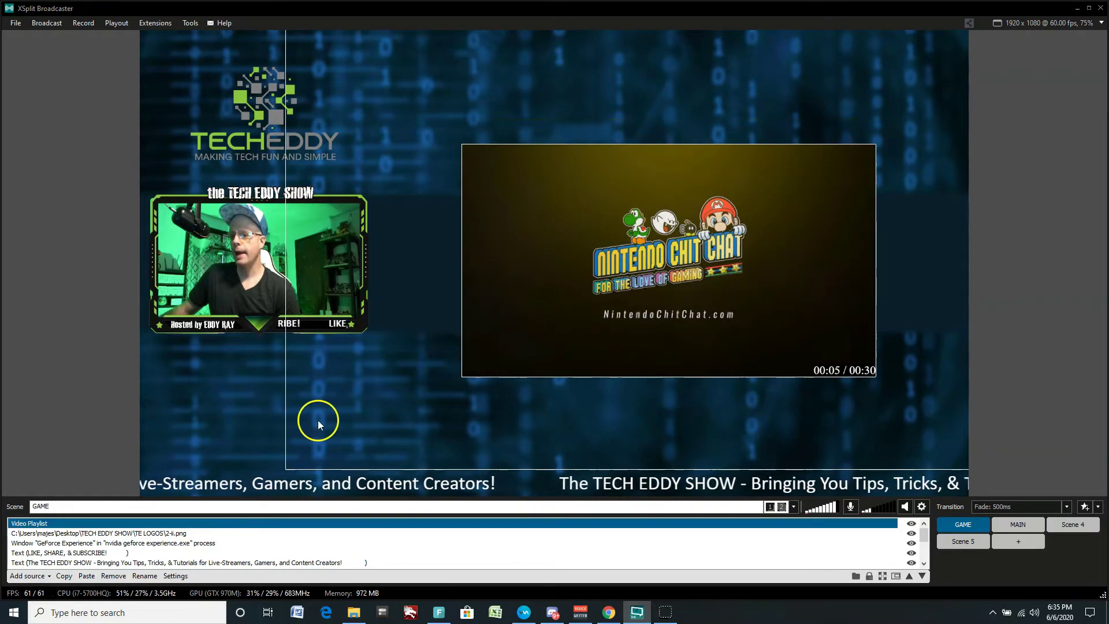
right_click(210, 522)
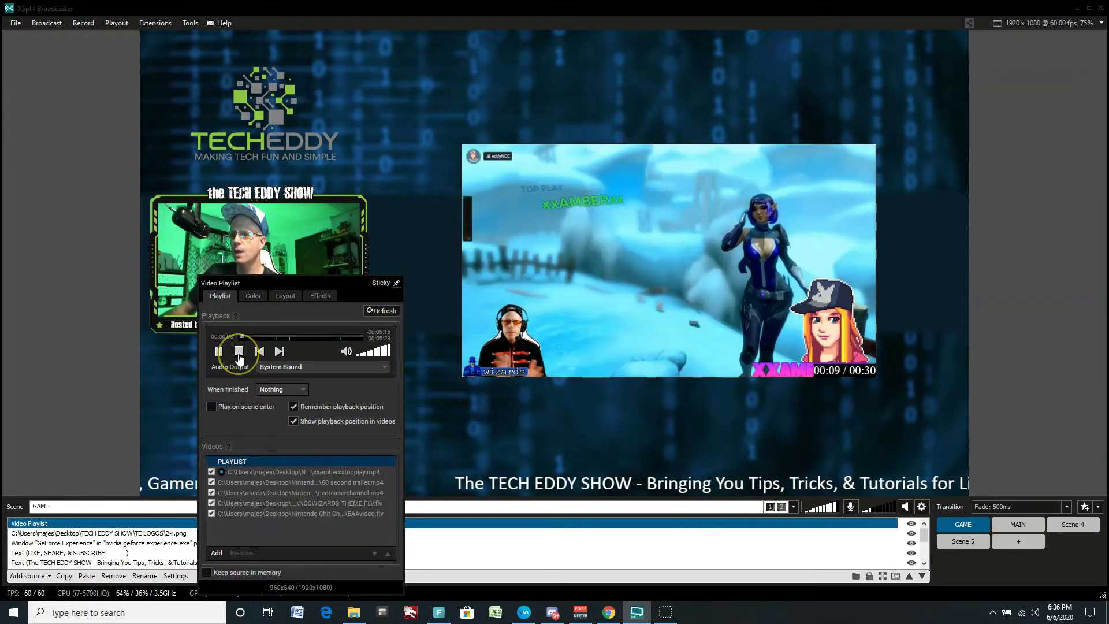
click(238, 352)
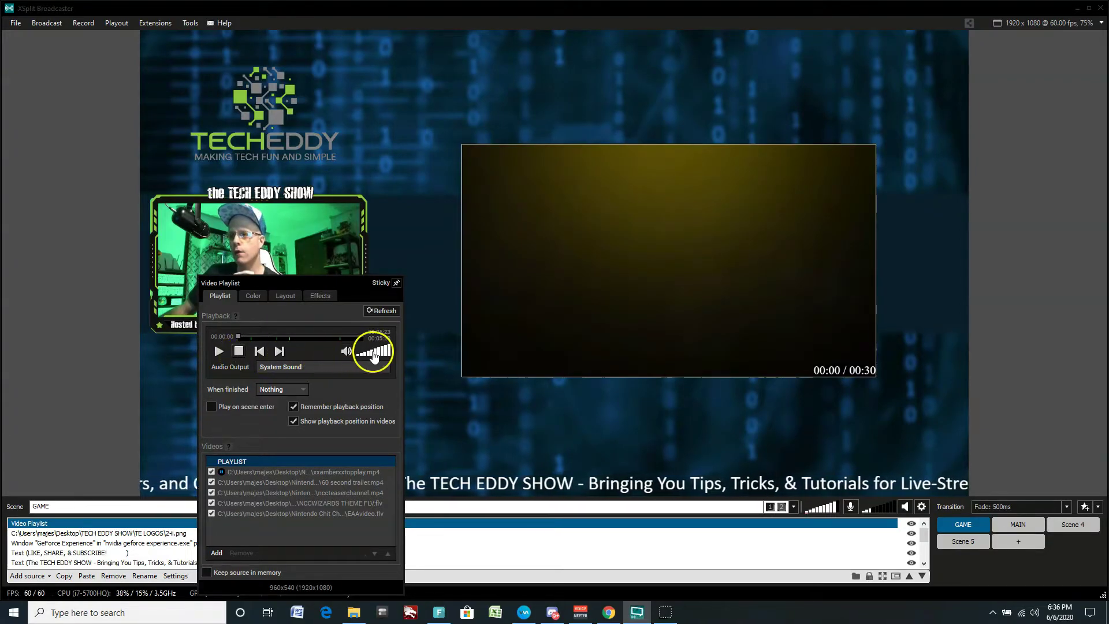
mouse_move(388, 358)
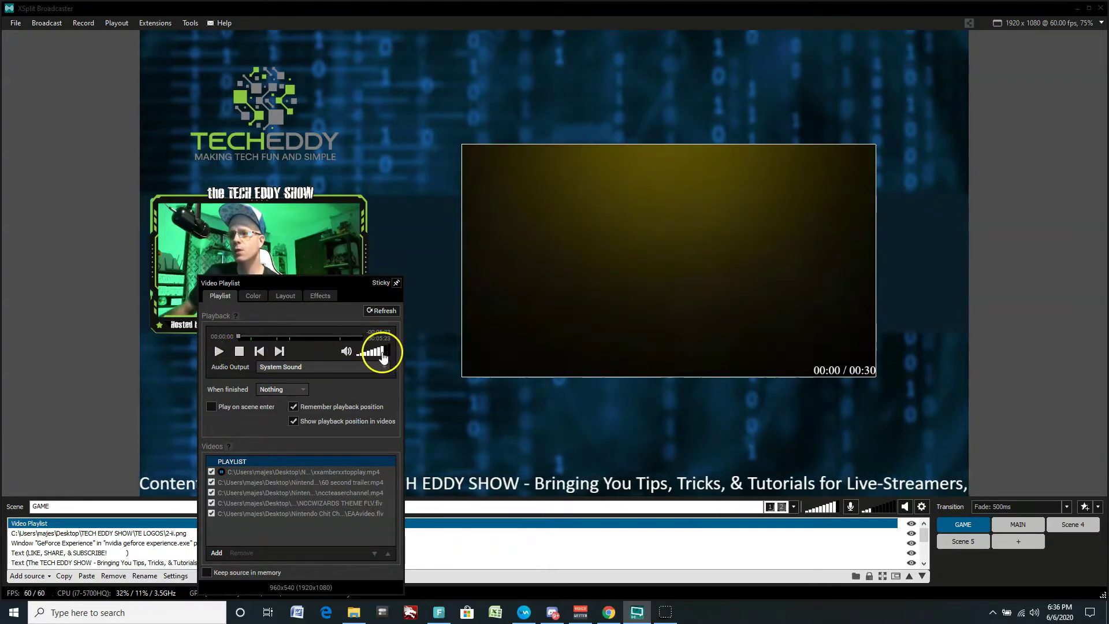
drag(387, 358, 368, 356)
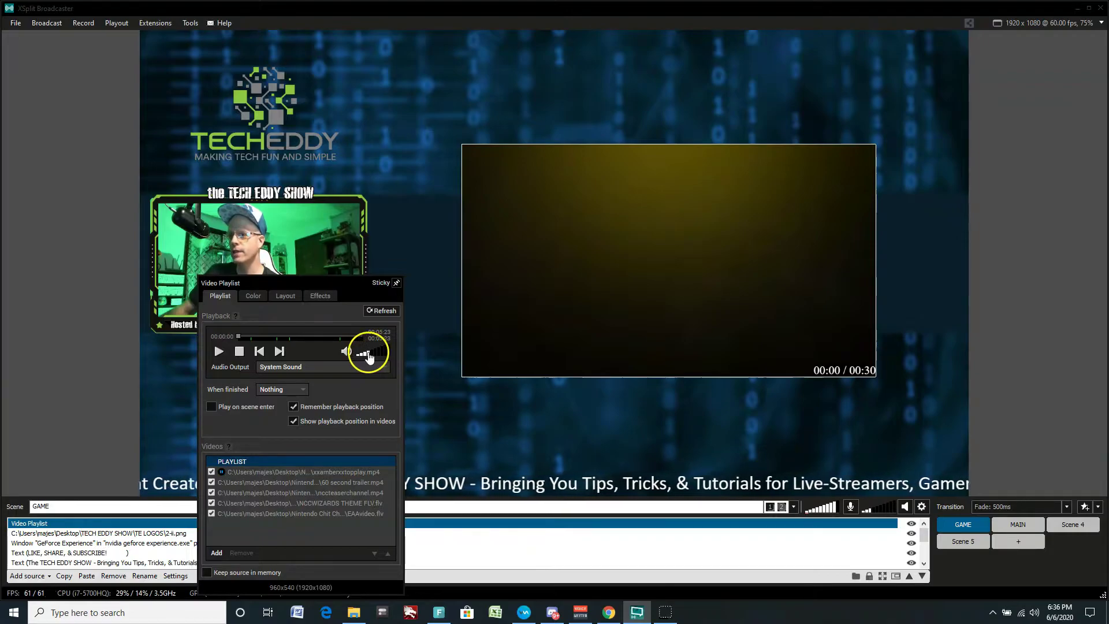
click(241, 354)
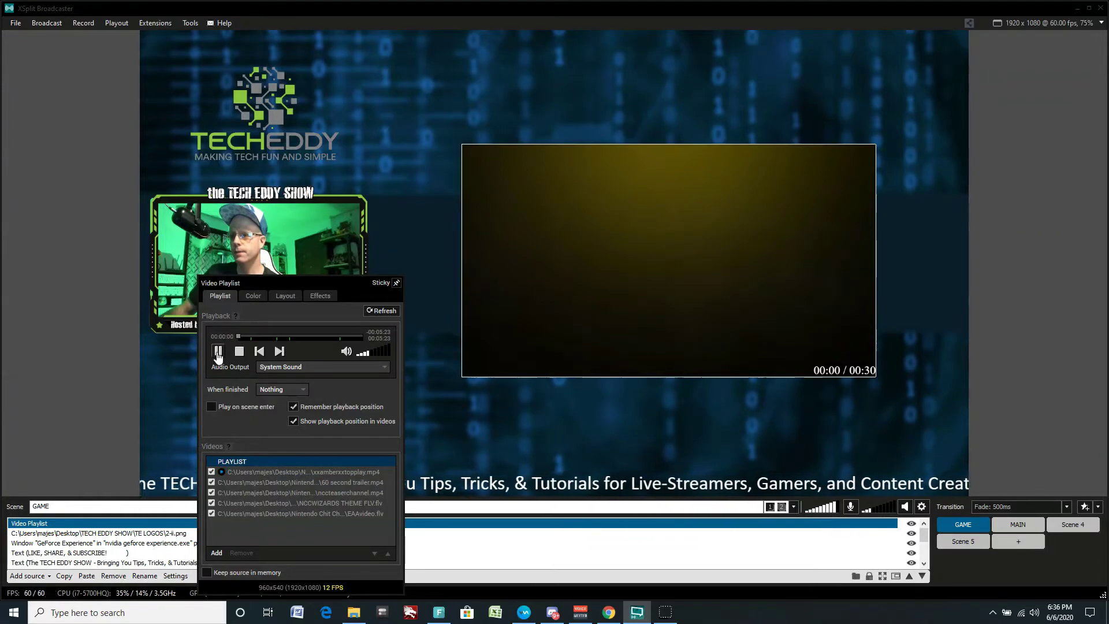
click(535, 424)
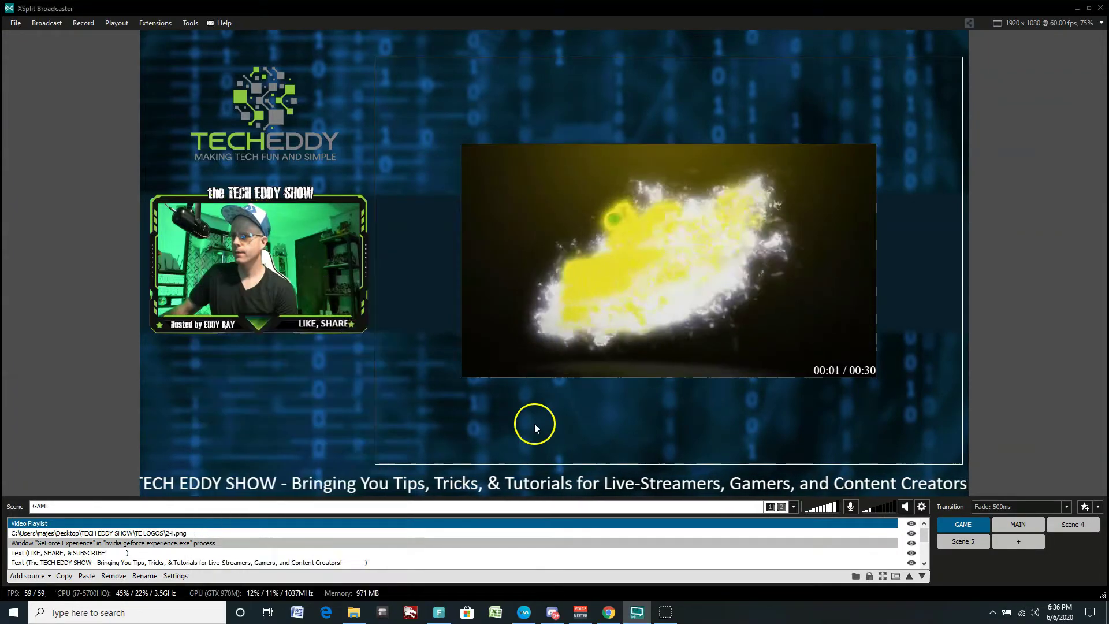
Deselect the Video Playlist on the canvas while it keeps playing
click(227, 427)
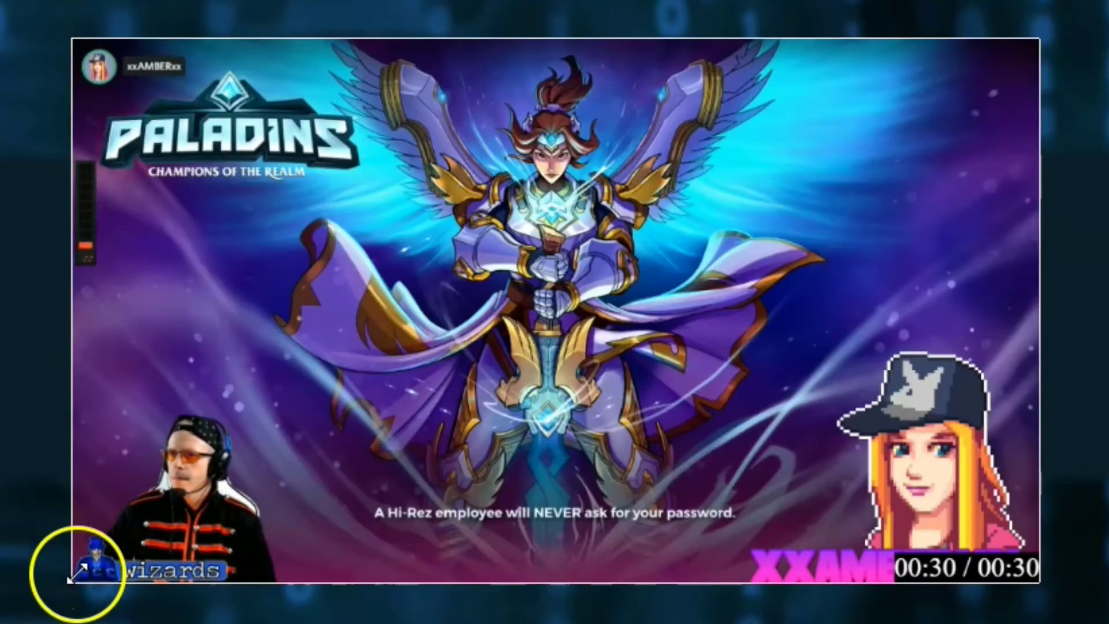
drag(74, 571, 15, 603)
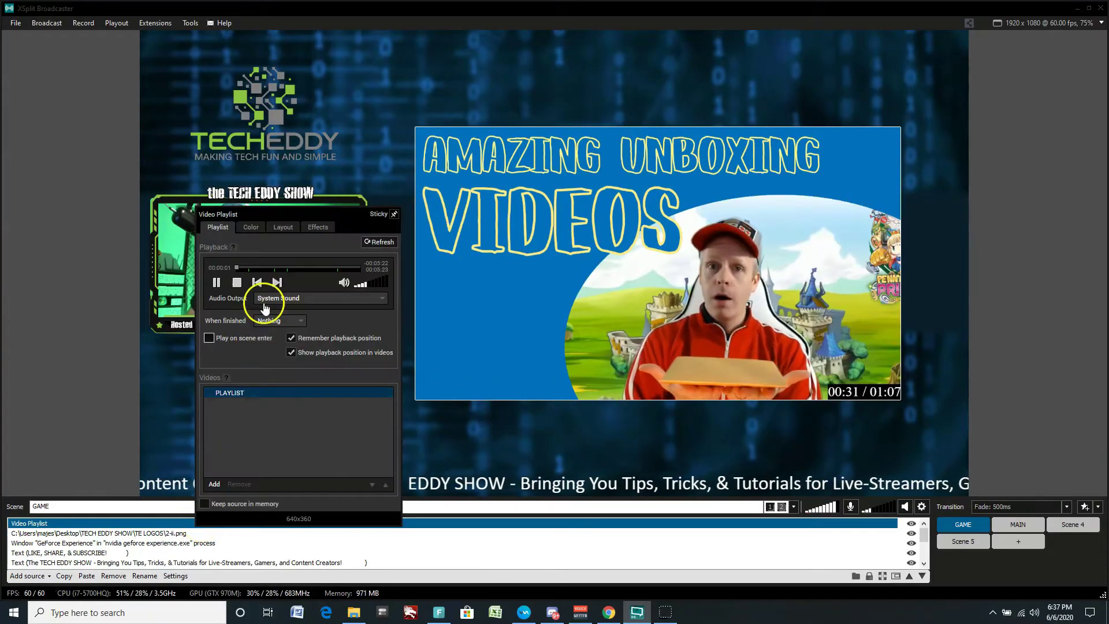
Skip the playlist ahead twice to the NCCWIZARDS THEME clip, closing the settings panel each time
click(276, 282)
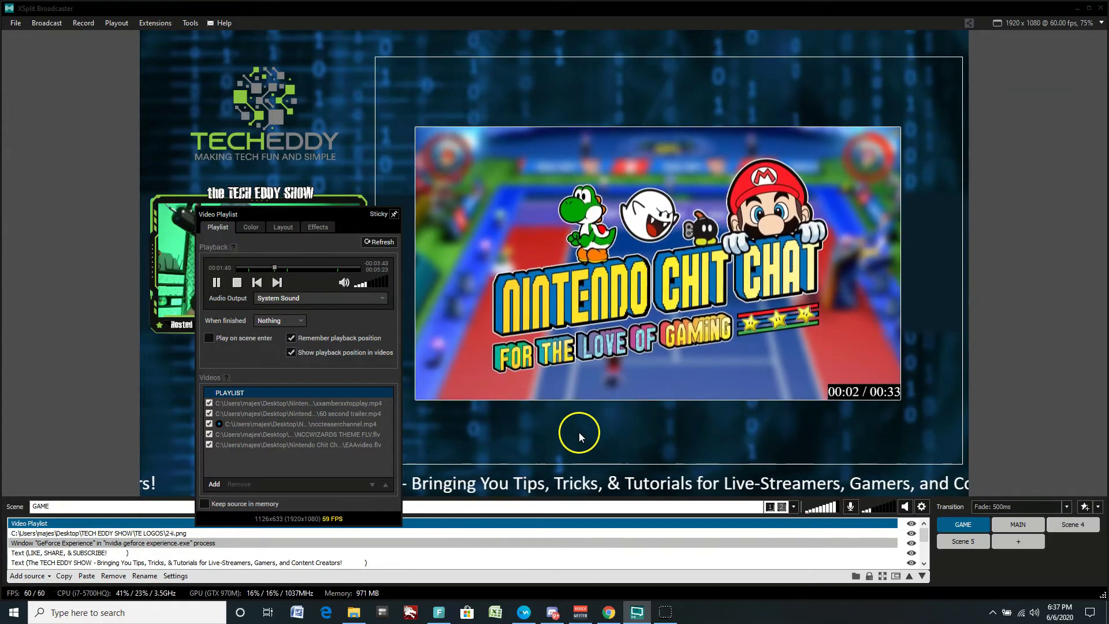
click(551, 411)
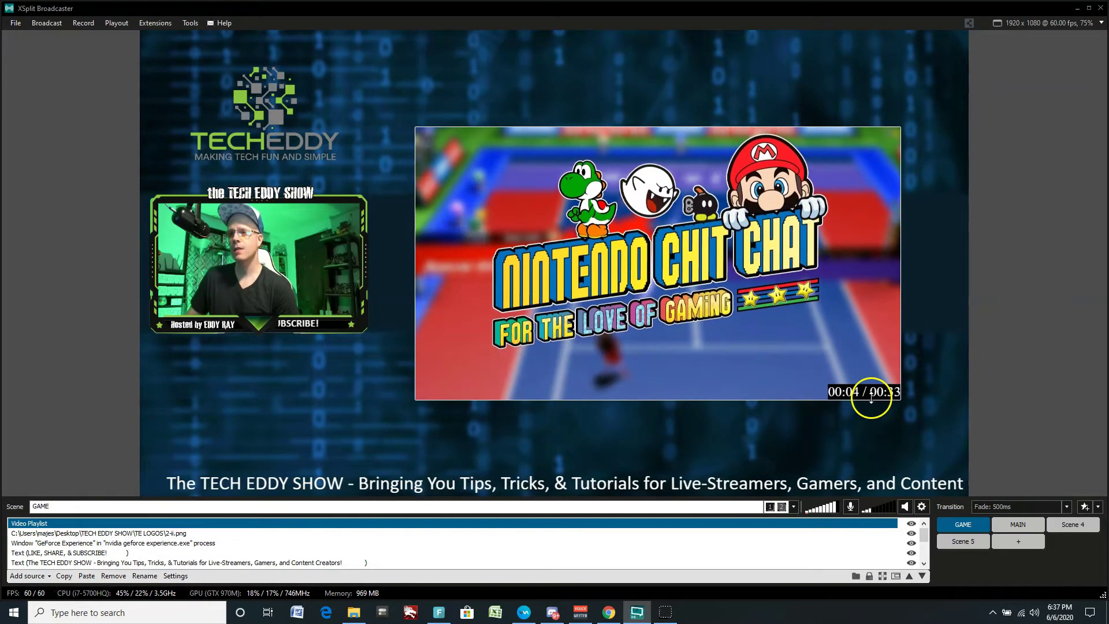
right_click(219, 523)
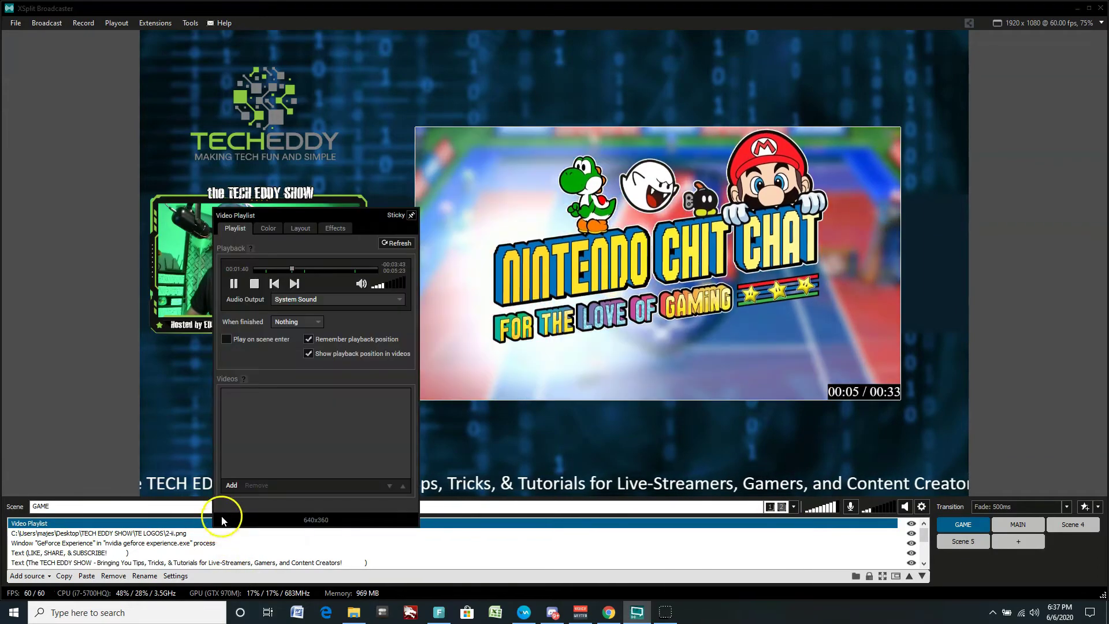
click(294, 284)
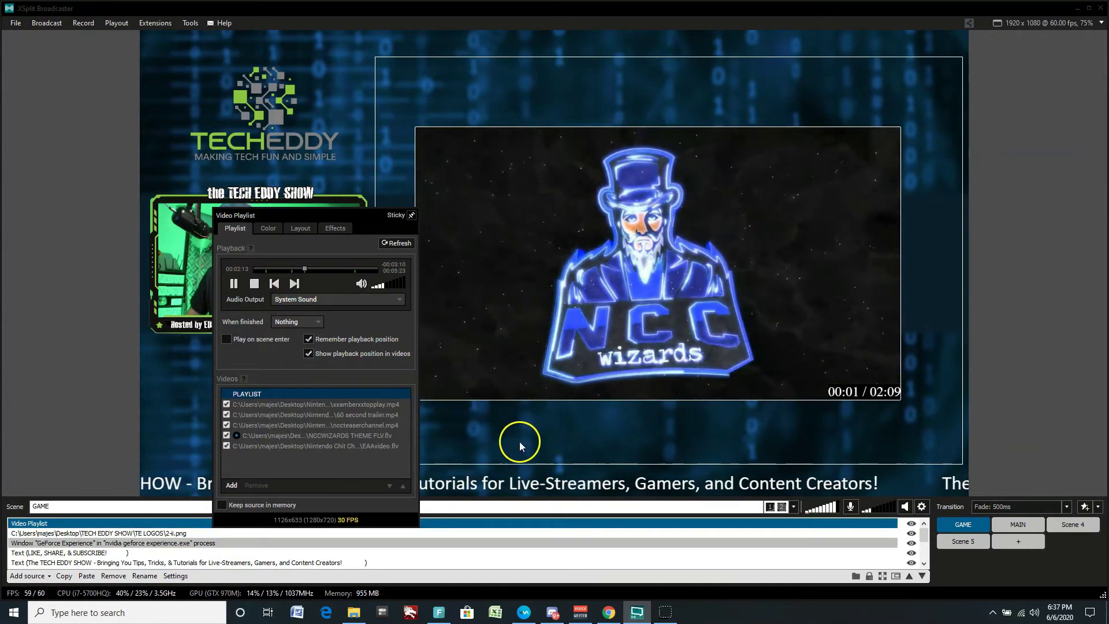
click(519, 441)
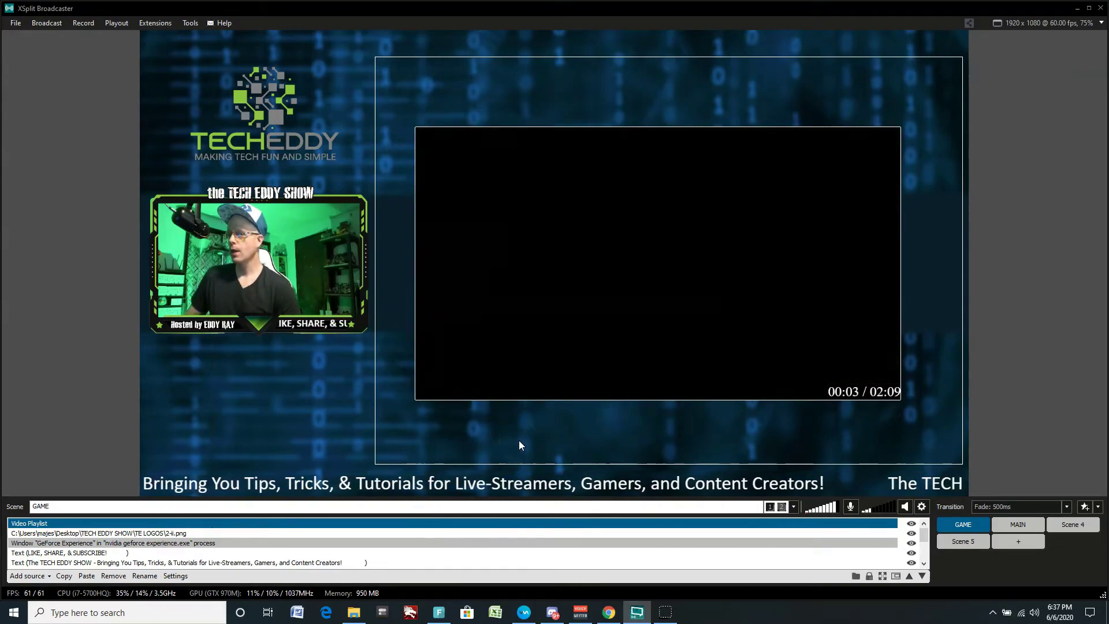
click(515, 439)
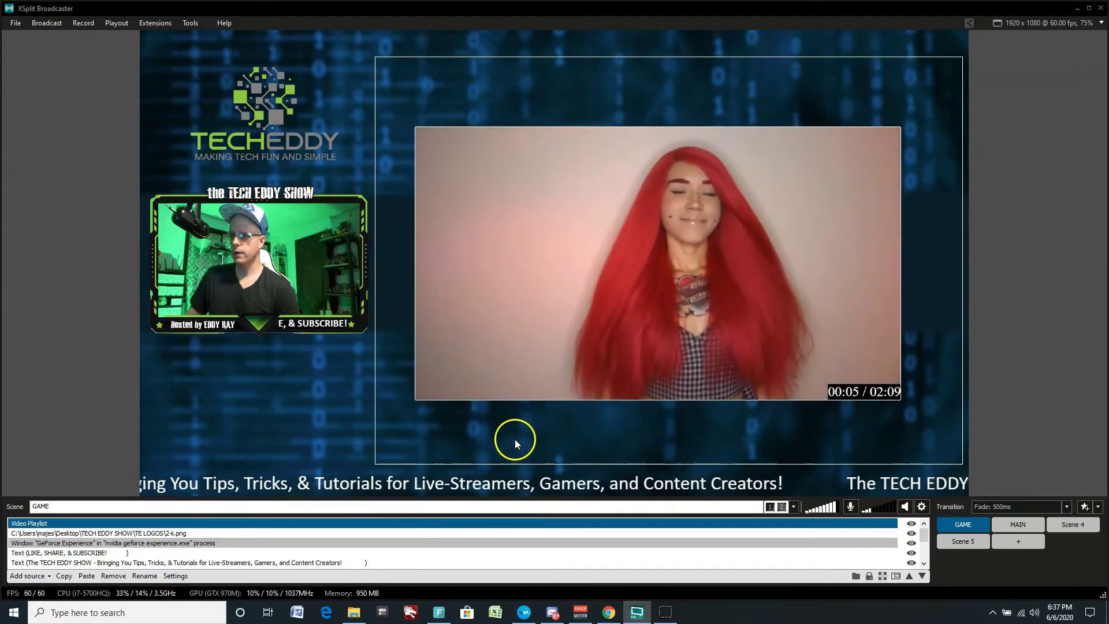
Stop the Video Playlist back at 00:00 / 00:30, close its settings and deselect sources
click(182, 523)
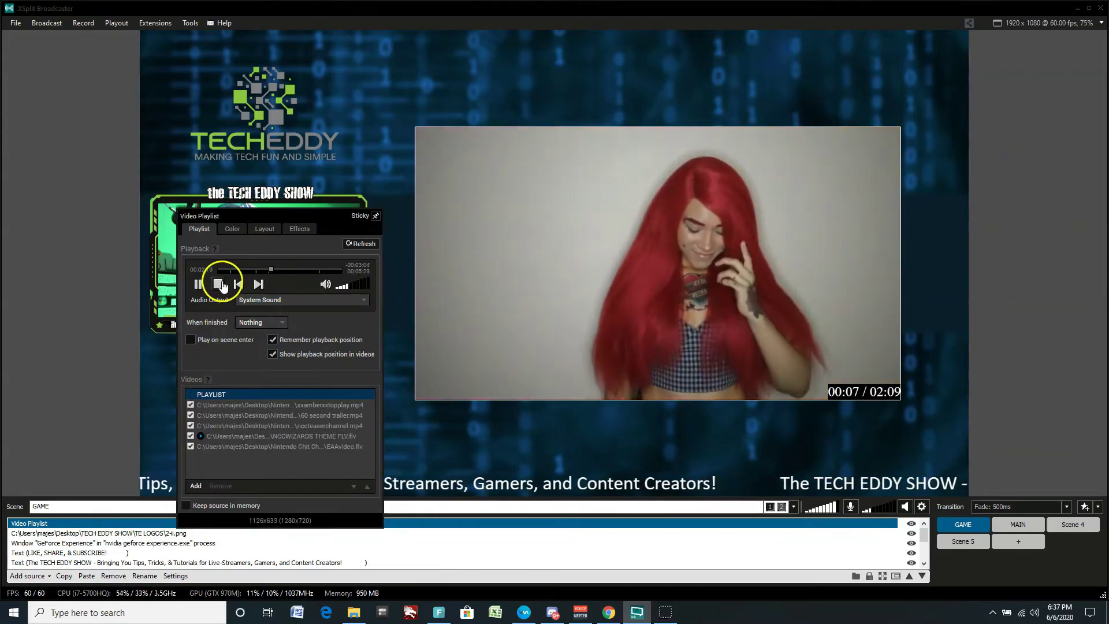
click(218, 284)
click(549, 466)
click(557, 426)
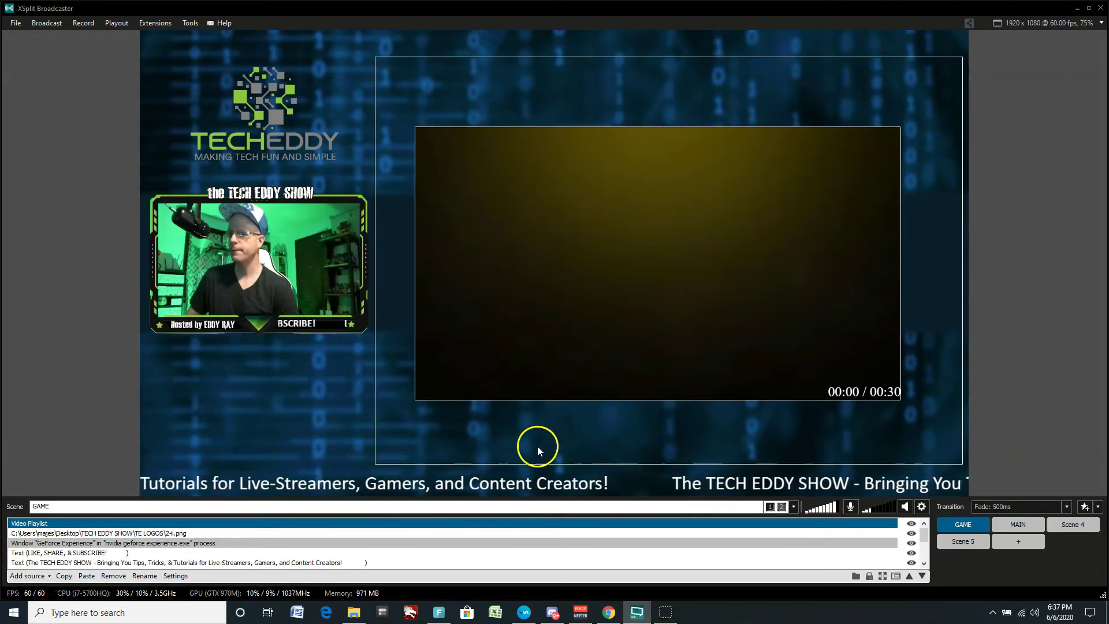
click(358, 450)
click(463, 311)
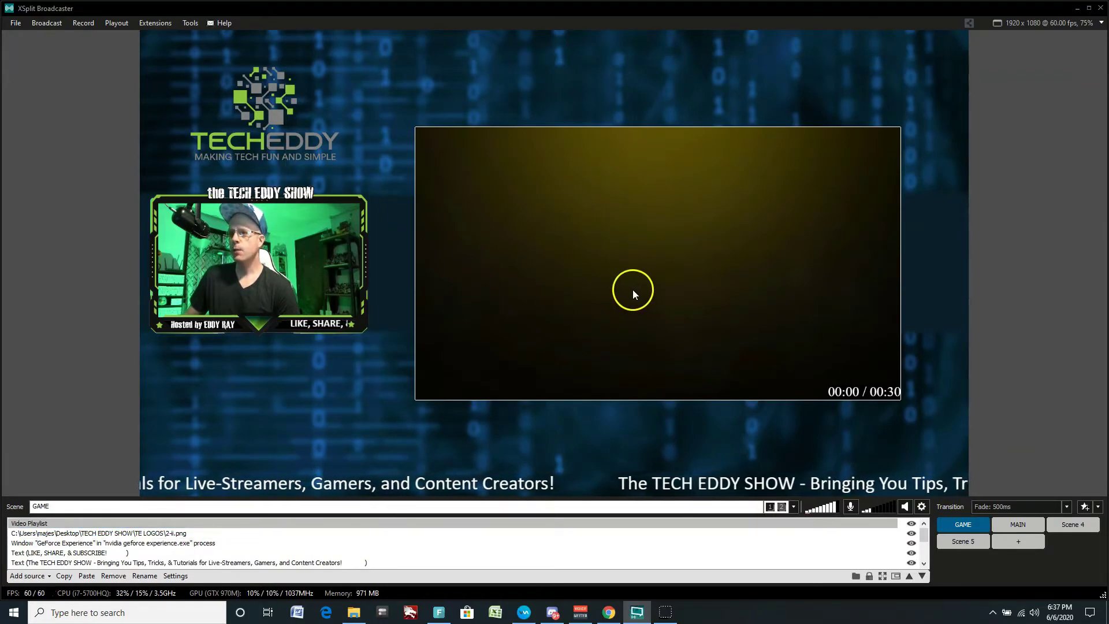
Enlarge the playlist video and position it beside the webcam, keeping the Tech Eddy logo visible
drag(613, 290, 684, 194)
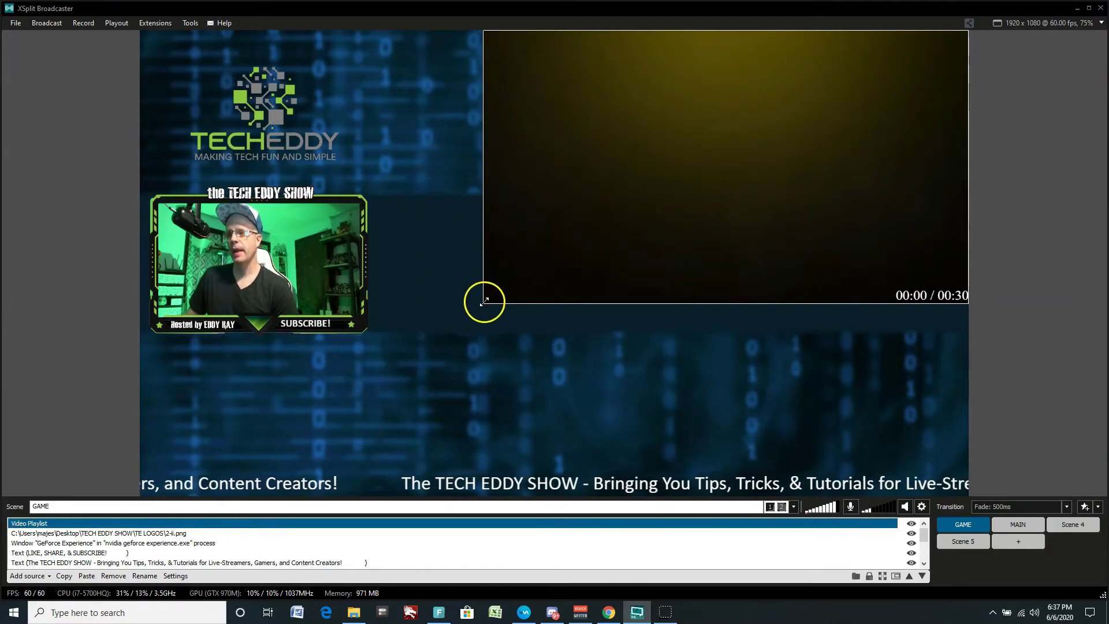
drag(484, 300, 155, 504)
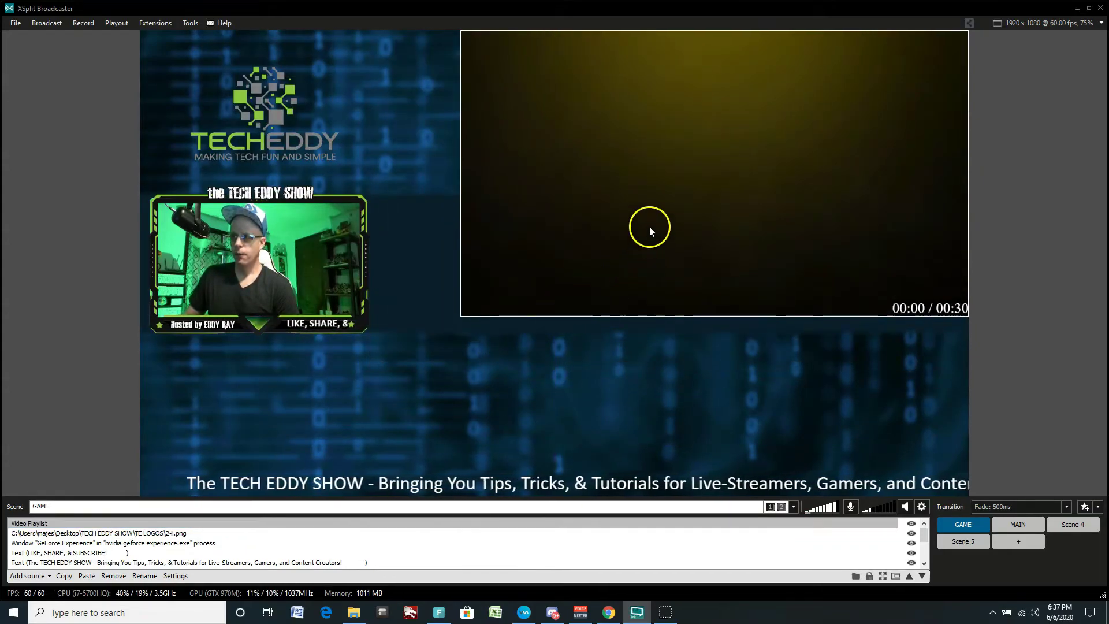
drag(679, 198, 639, 295)
click(310, 362)
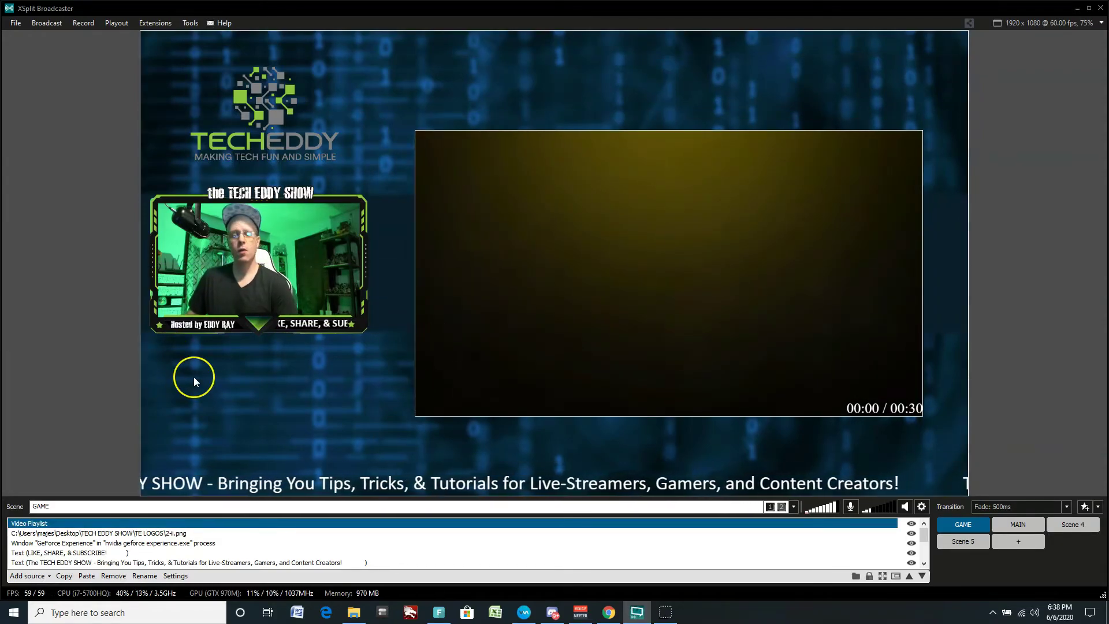
click(421, 294)
click(376, 347)
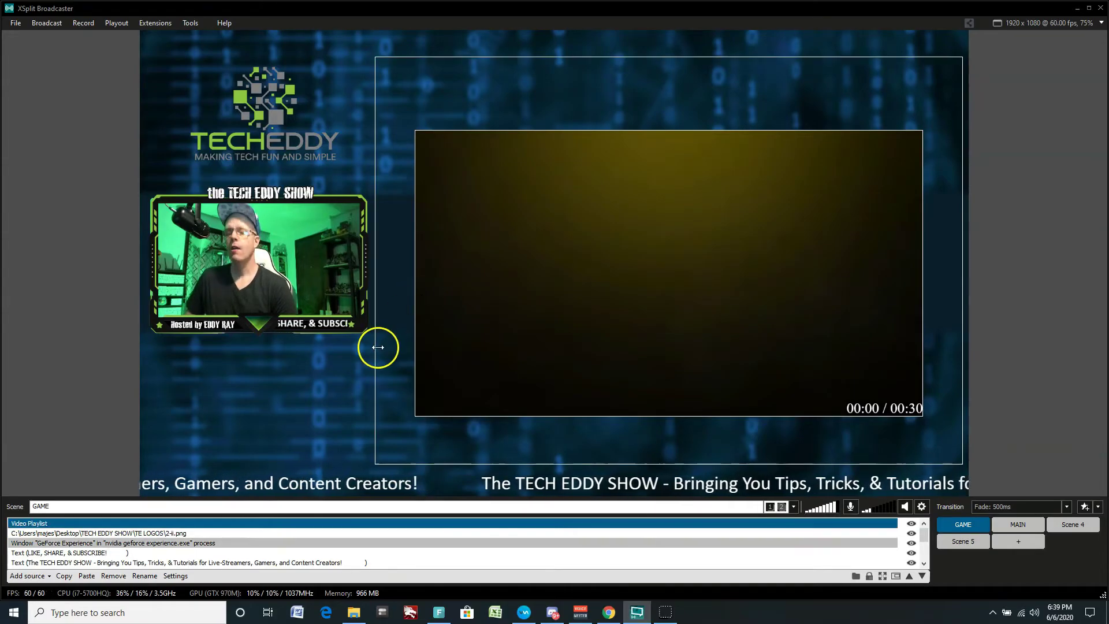
Turn on 'Play on scene enter' in the Video Playlist's settings
double_click(80, 523)
drag(168, 211, 604, 162)
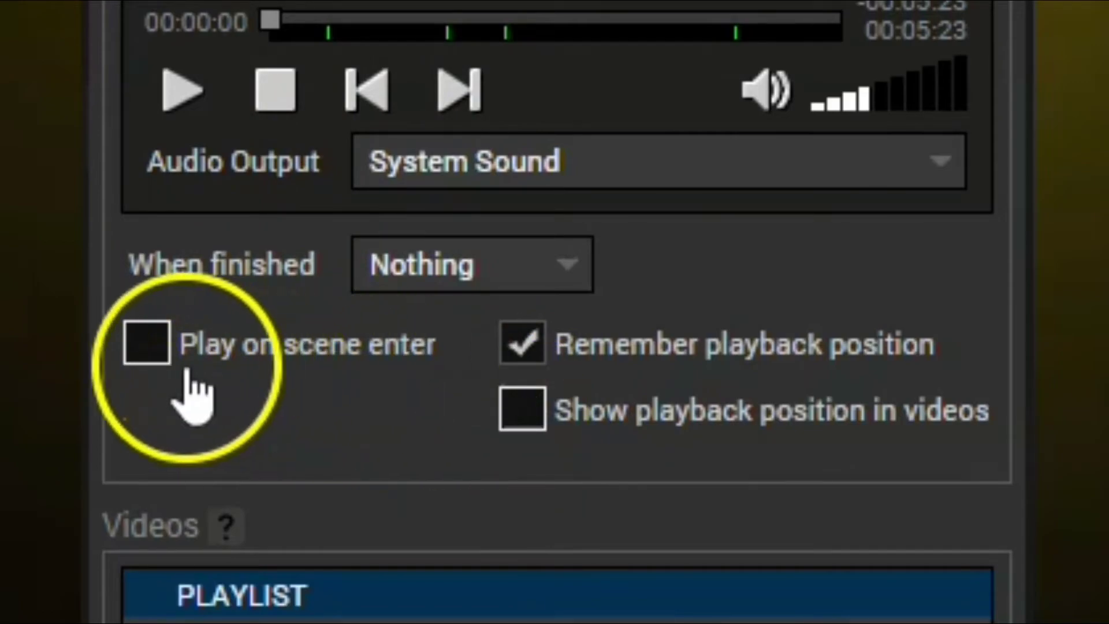
click(151, 353)
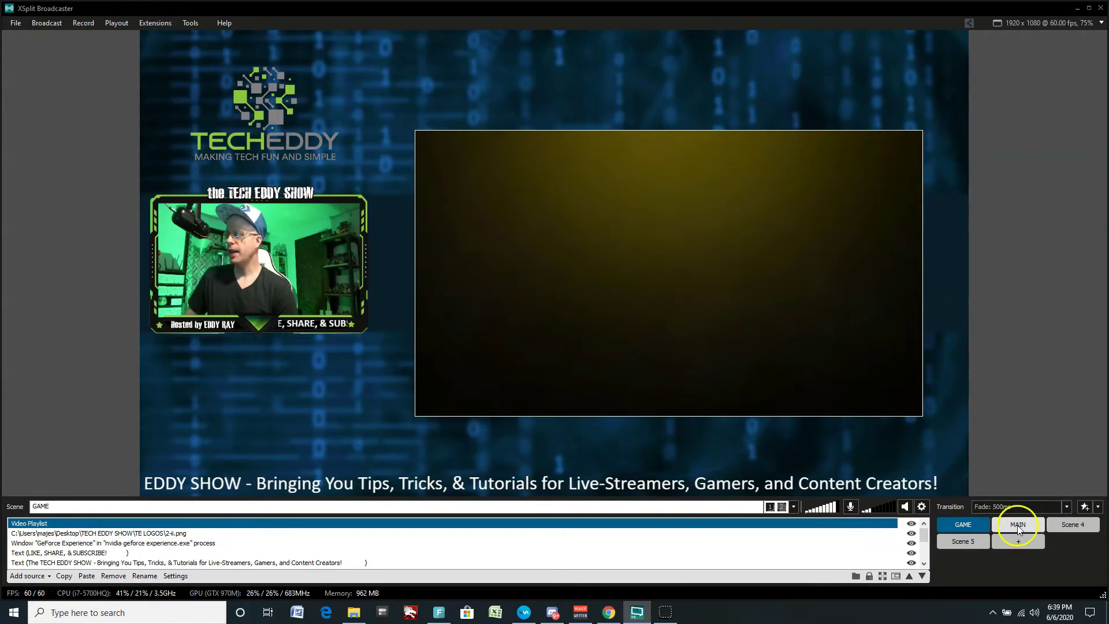
Switch to MAIN and back to GAME to confirm the playlist autoplays, then reopen its settings
click(1017, 526)
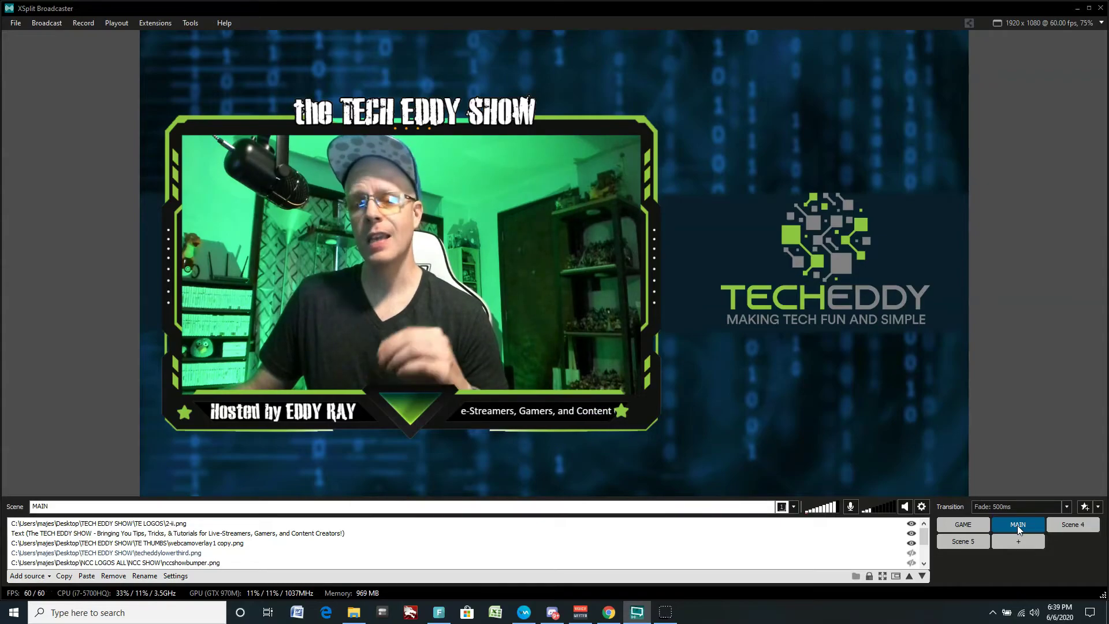
click(961, 525)
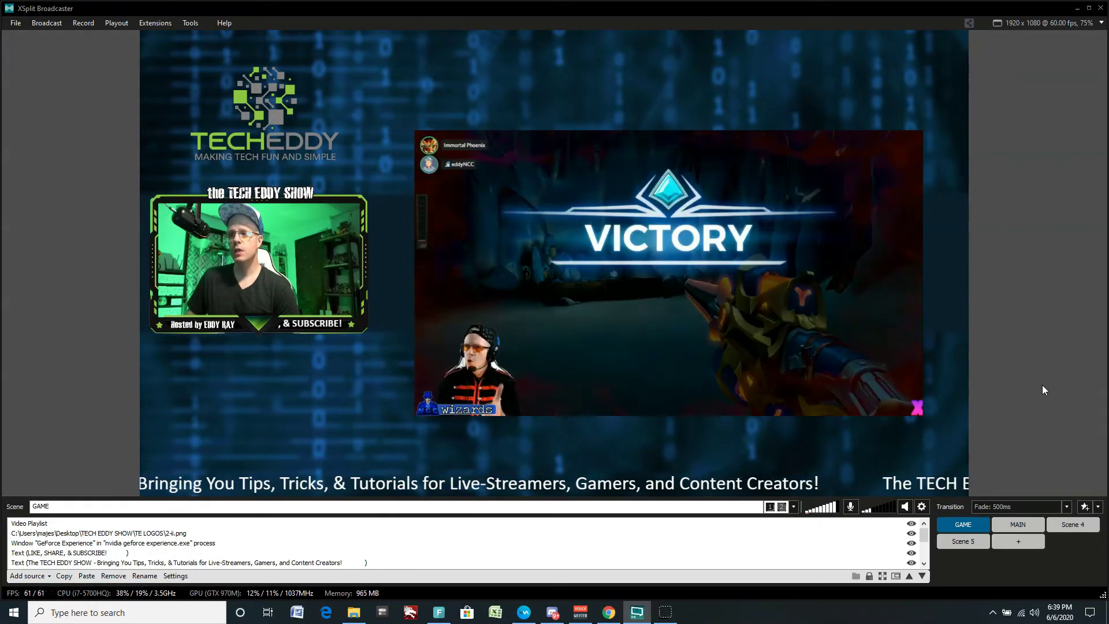
click(629, 415)
click(176, 484)
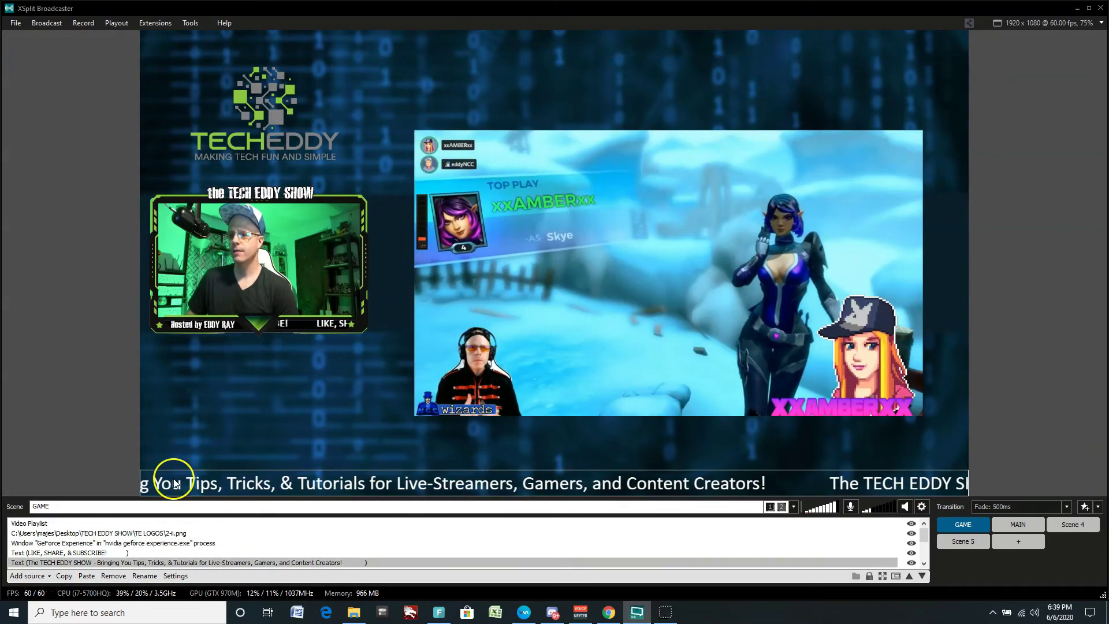
double_click(29, 523)
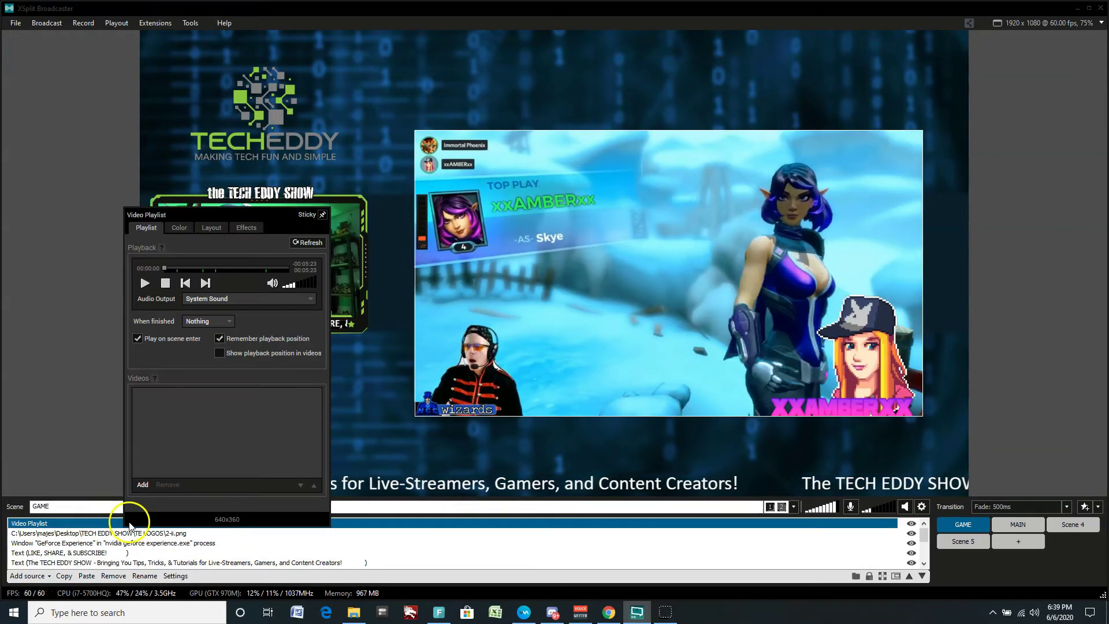
Stop the playlist, move its settings aside, and apply a Shape mask with a wider border
click(168, 284)
drag(228, 210, 750, 146)
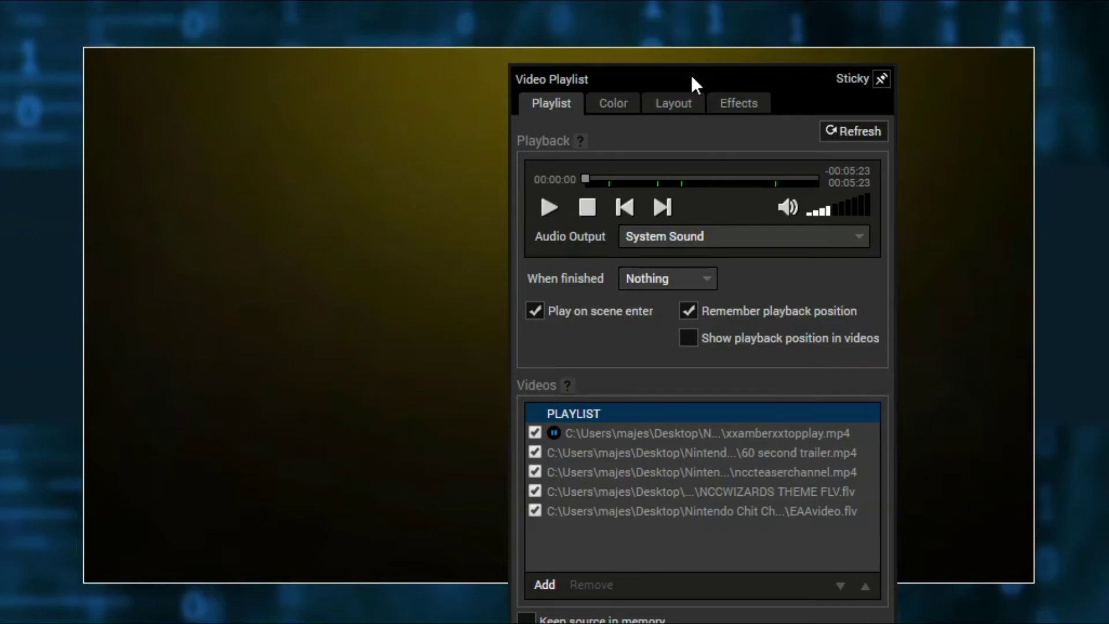
click(725, 109)
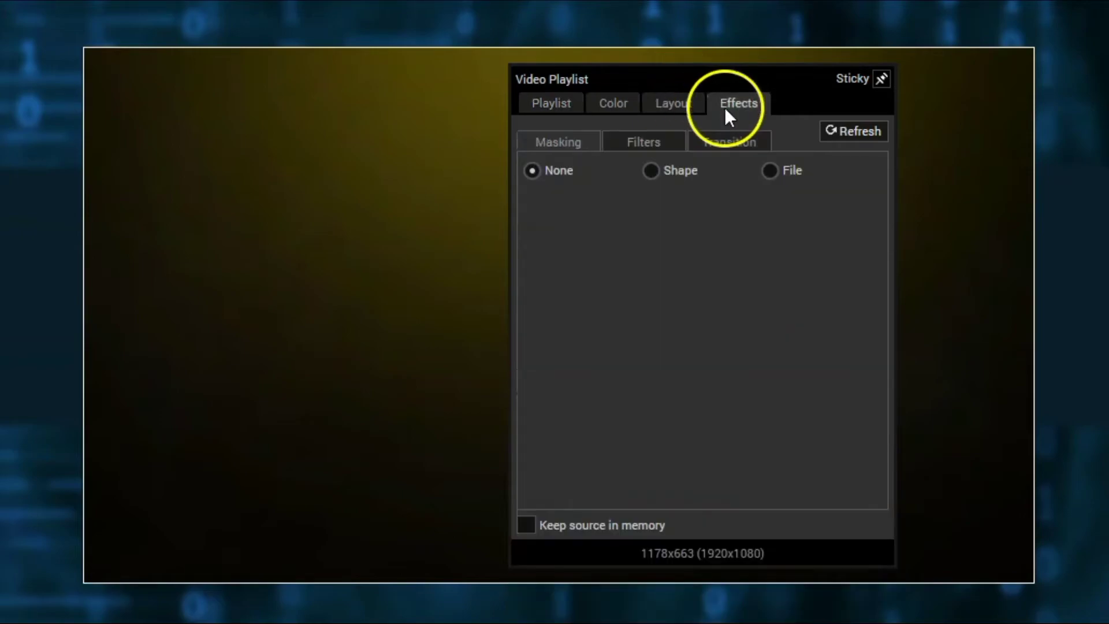
click(651, 171)
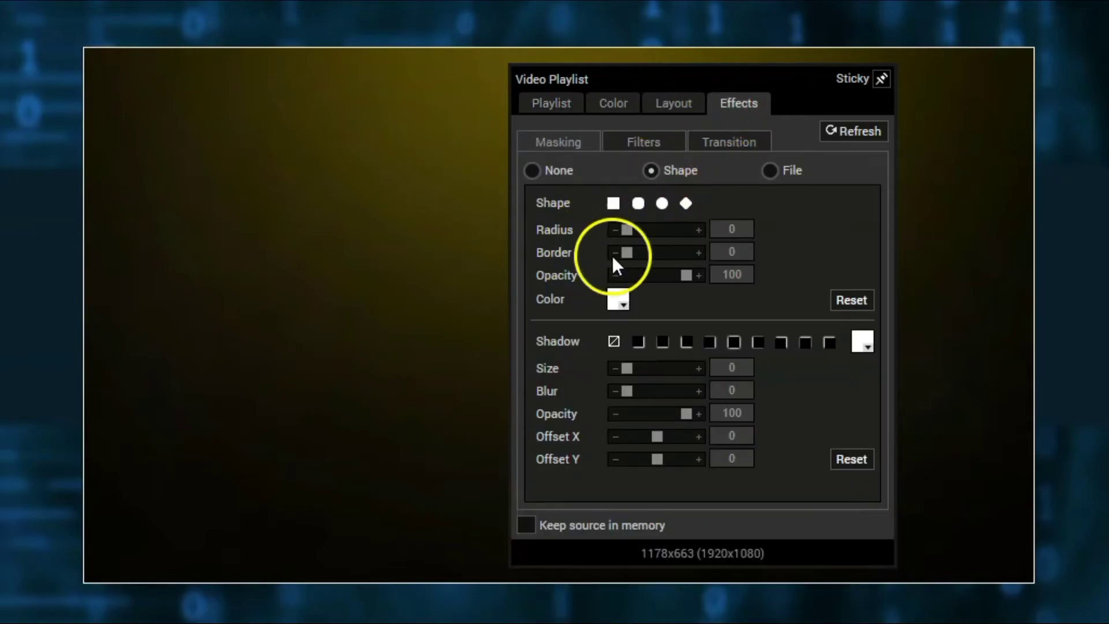
click(701, 253)
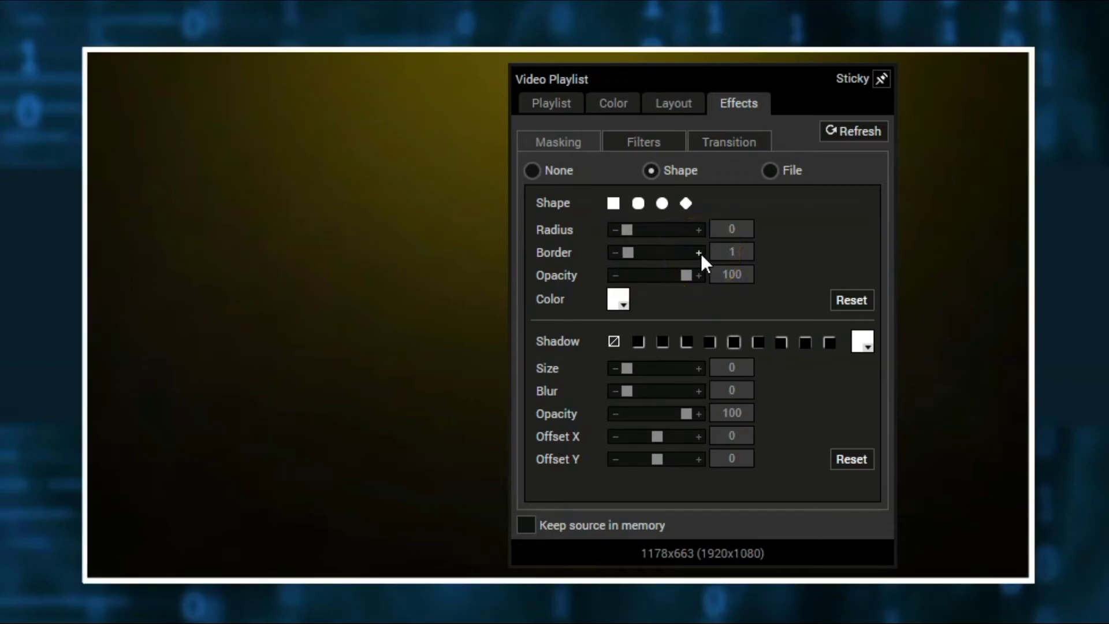
click(702, 253)
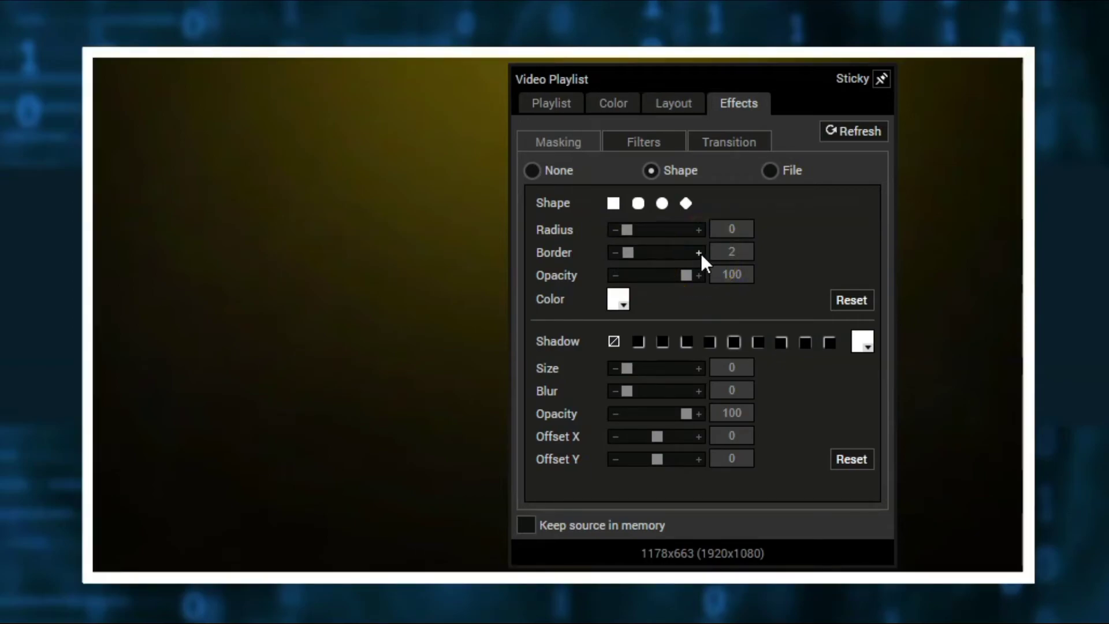
Make the border dark teal and set its thickness to 3
click(627, 304)
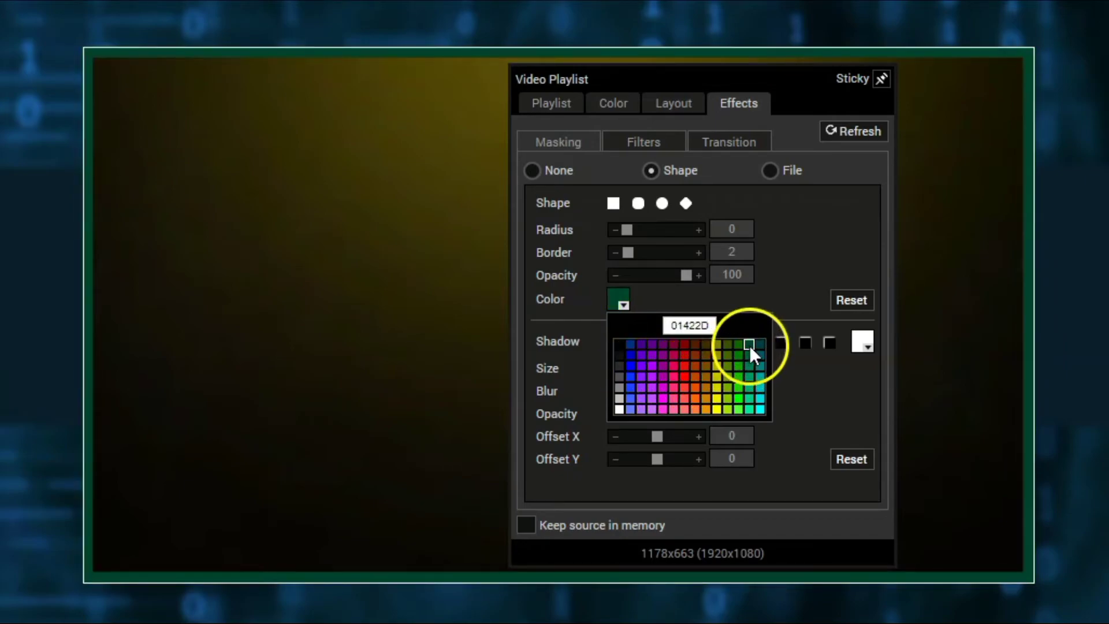
click(759, 345)
click(639, 348)
click(699, 253)
click(698, 253)
click(699, 253)
click(699, 253)
click(699, 253)
click(698, 253)
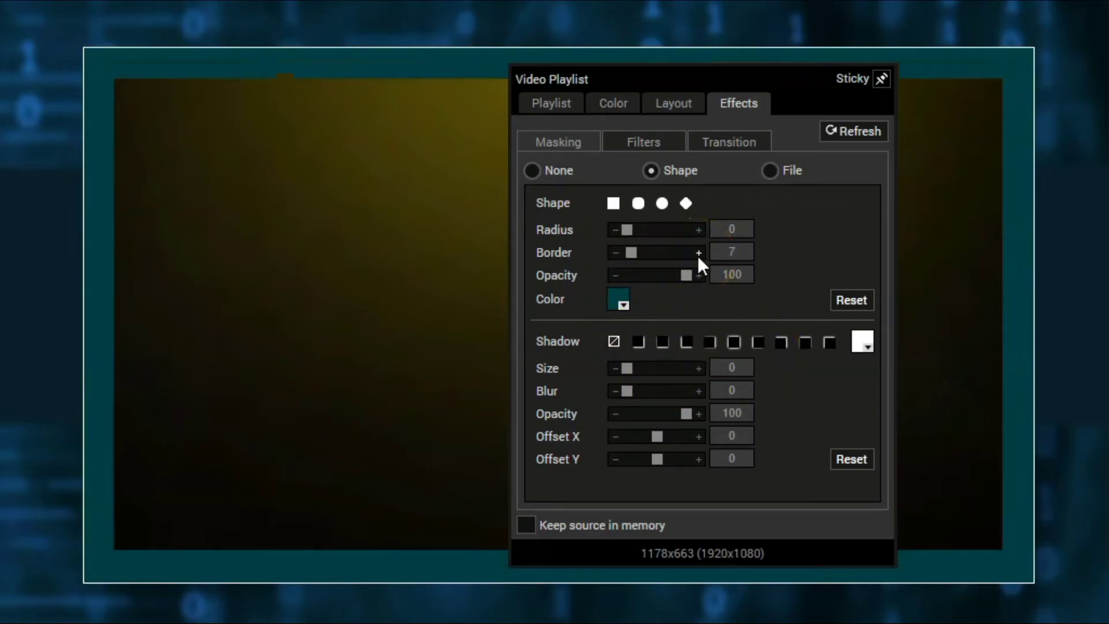
click(615, 253)
click(615, 253)
click(615, 253)
click(615, 253)
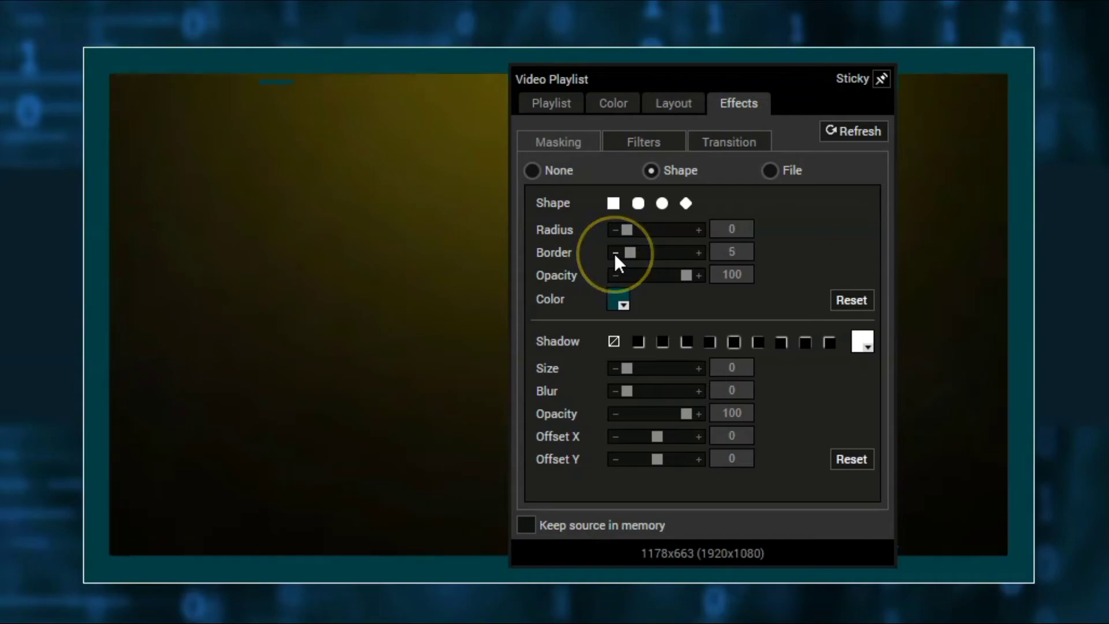
click(615, 253)
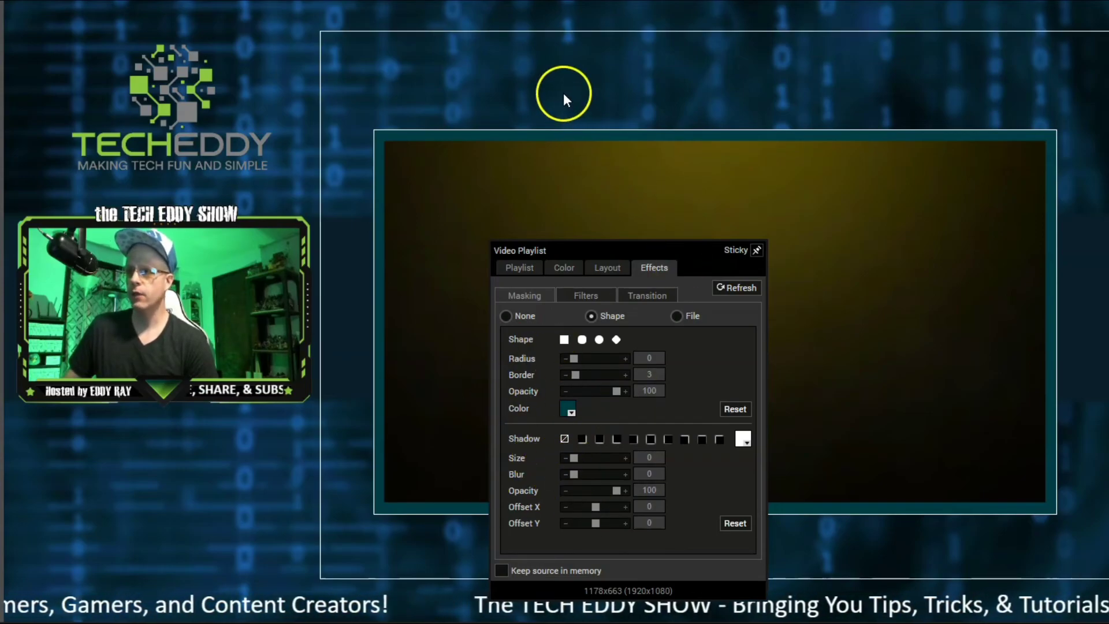
Preview the Cool, Warm and Bloom filters on the playlist video
click(585, 295)
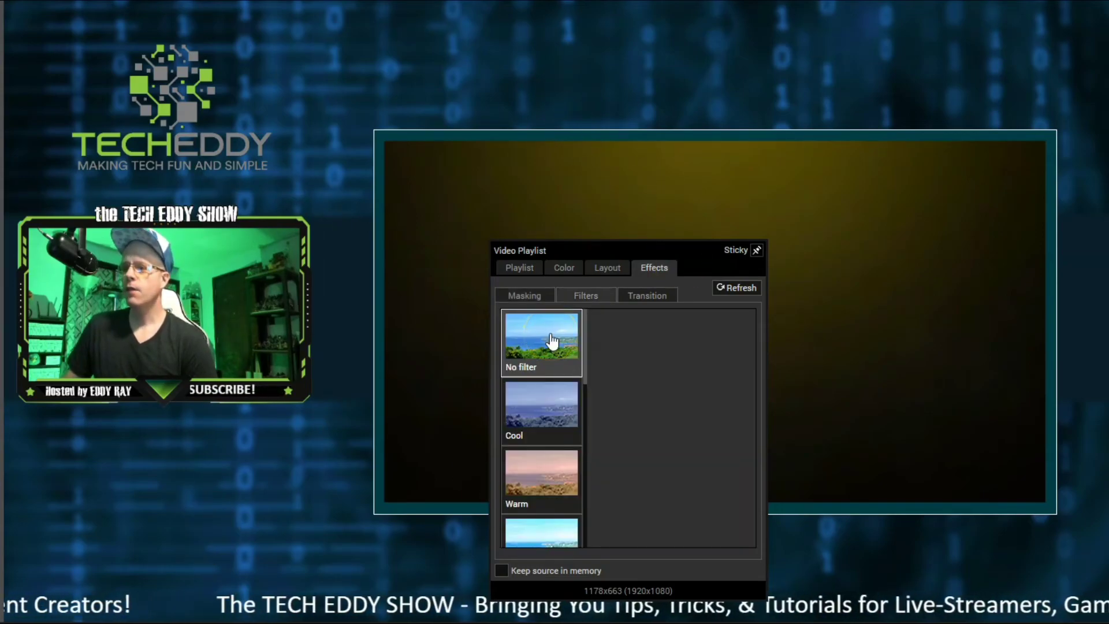
click(553, 408)
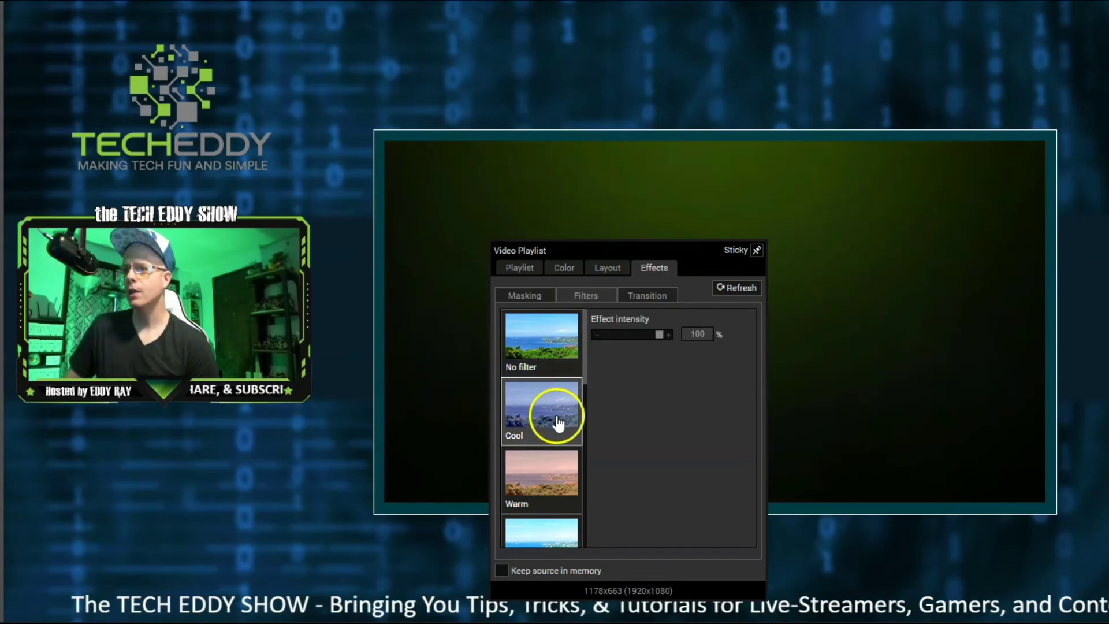
scroll(555, 413, down, 1)
click(555, 415)
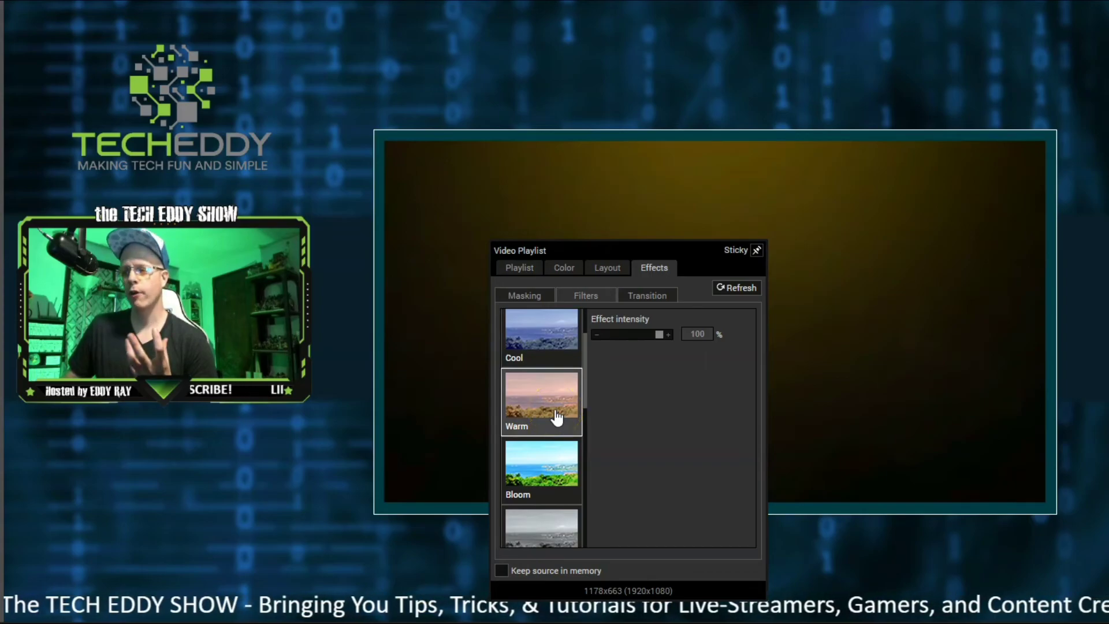
scroll(556, 424, down, 1)
click(539, 400)
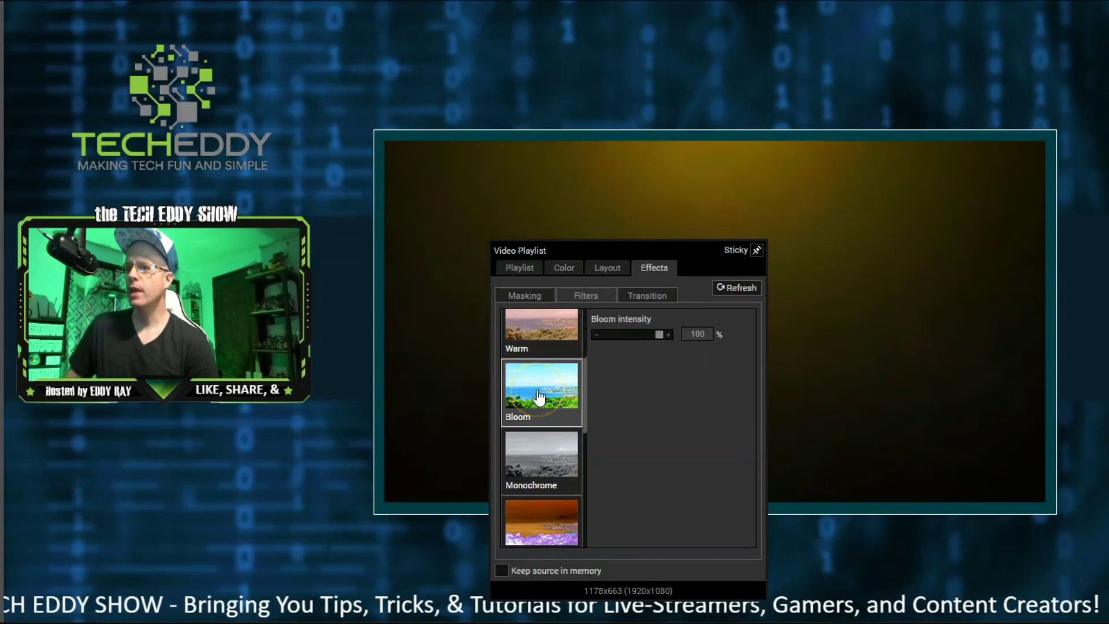
click(544, 407)
Preview the Monochrome, Old Movie, Magnify and Blur filters, leaving Magnify applied at 100%
scroll(546, 411, down, 1)
click(546, 411)
scroll(545, 410, down, 2)
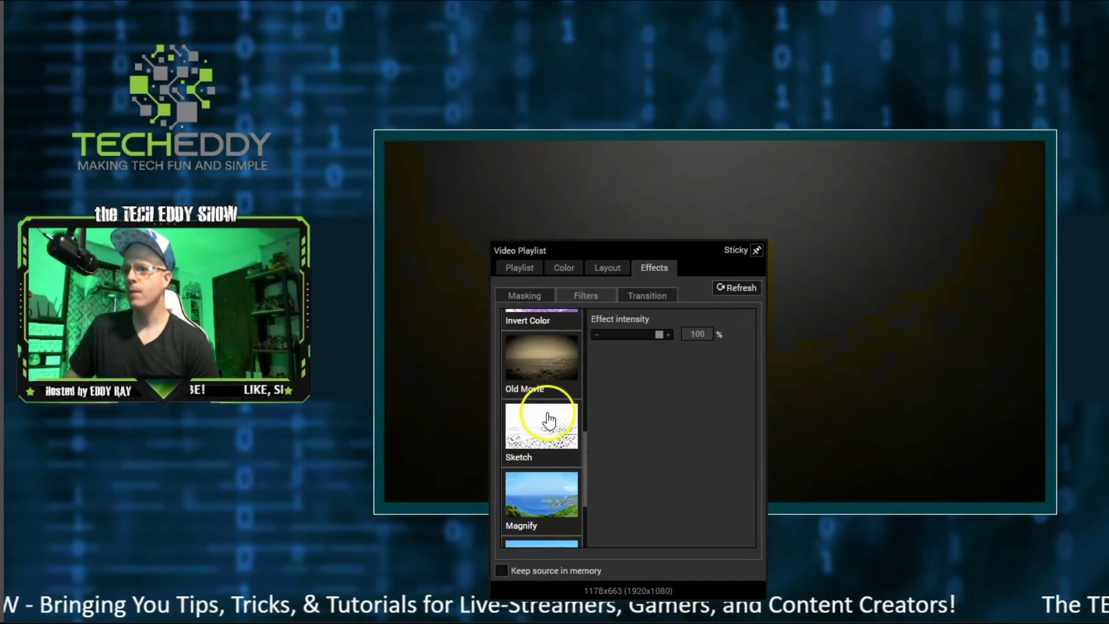
click(541, 392)
scroll(539, 425, down, 1)
click(535, 423)
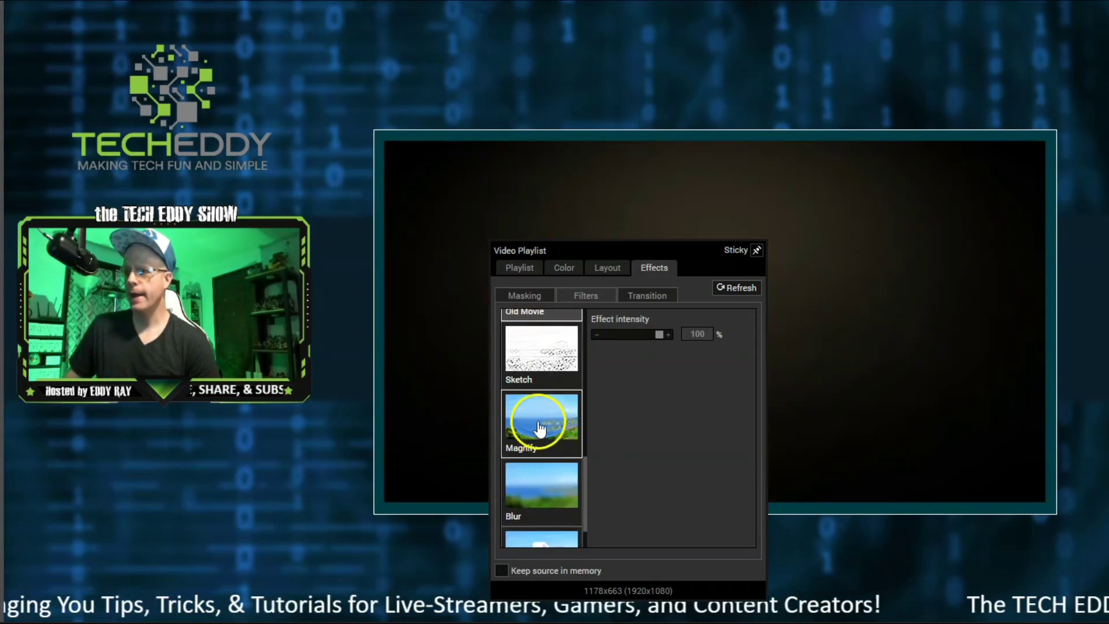